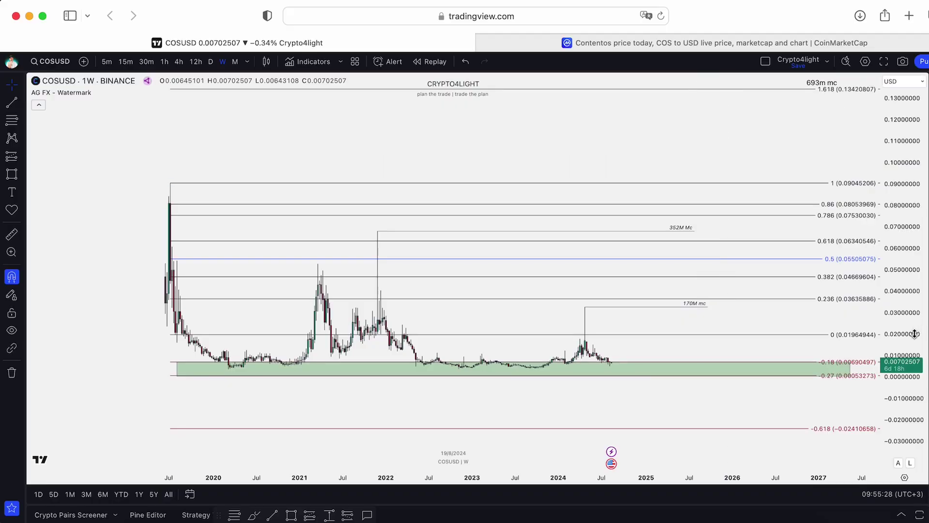
left_click_drag(913, 339, 908, 312)
left_click_drag(664, 117, 653, 117)
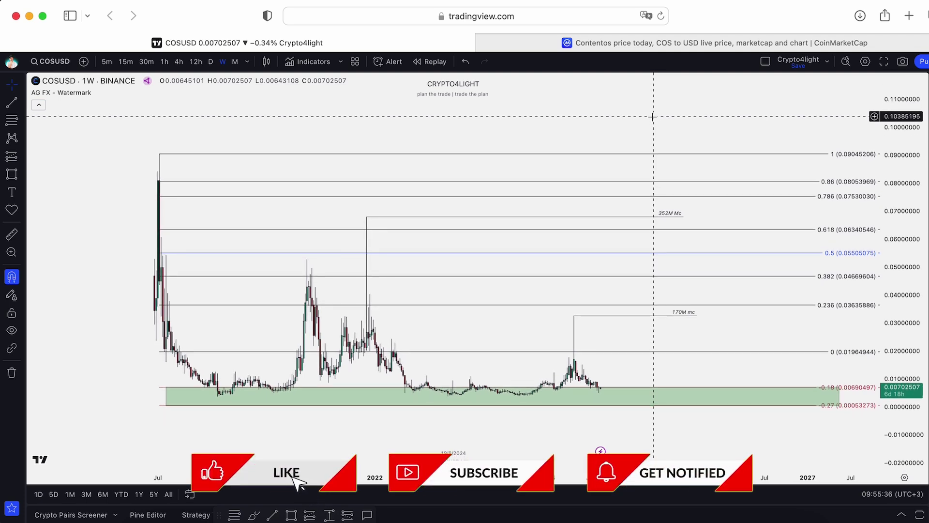
left_click_drag(655, 121, 655, 124)
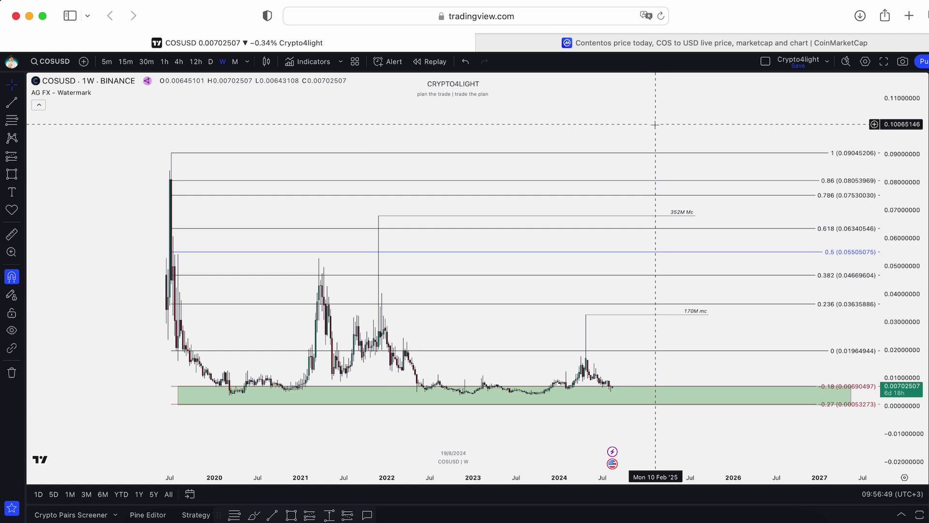
left_click_drag(646, 134, 638, 141)
left_click_drag(912, 305, 911, 266)
left_click_drag(658, 124, 642, 109)
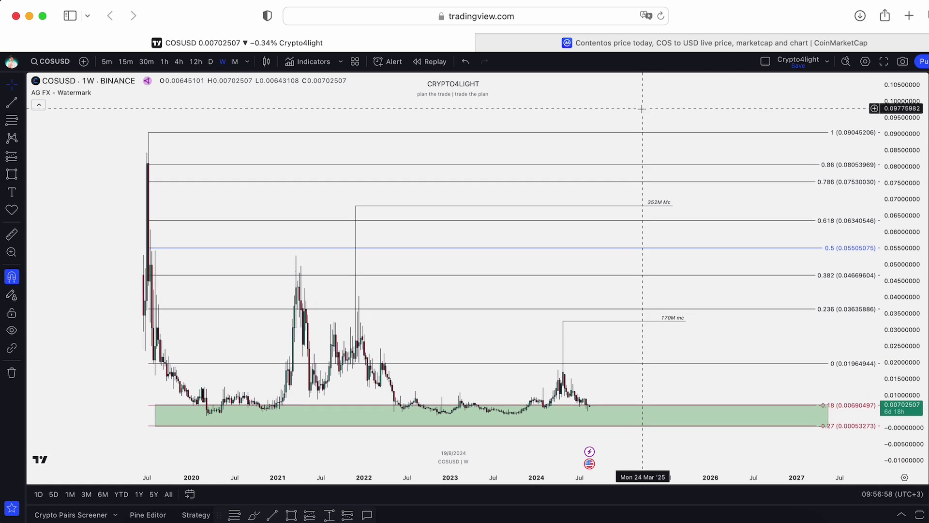
left_click_drag(642, 108, 648, 110)
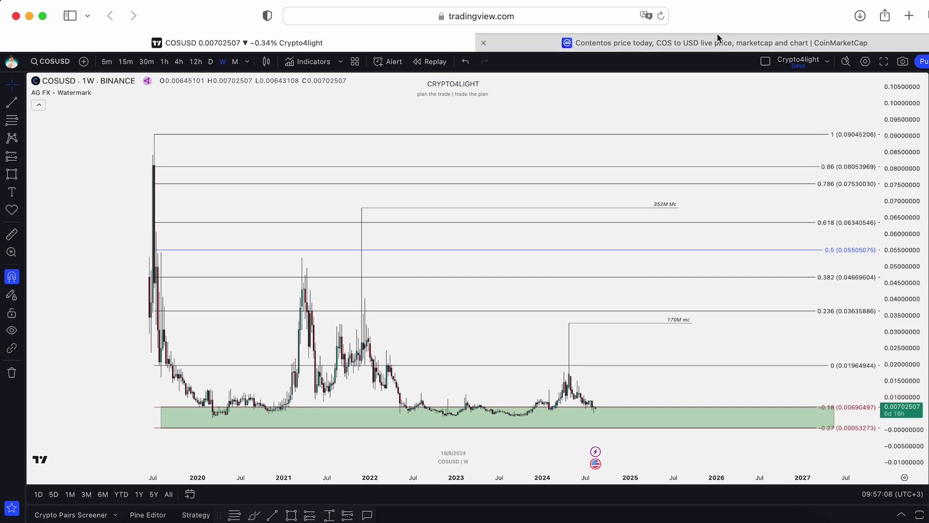
Switch to the Contentos page on CoinMarketCap and review its exchange markets list, supply figures and all-time market cap chart
mouse_move(720, 42)
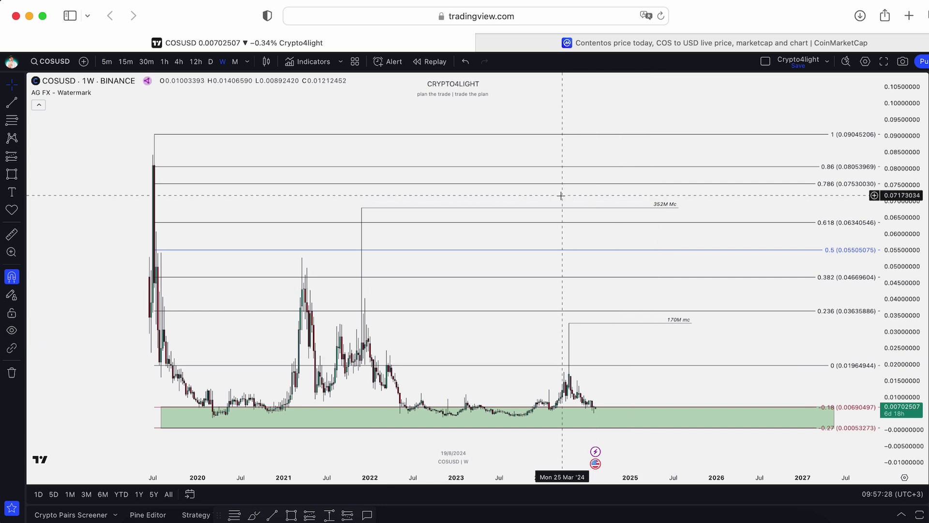
left_click(629, 41)
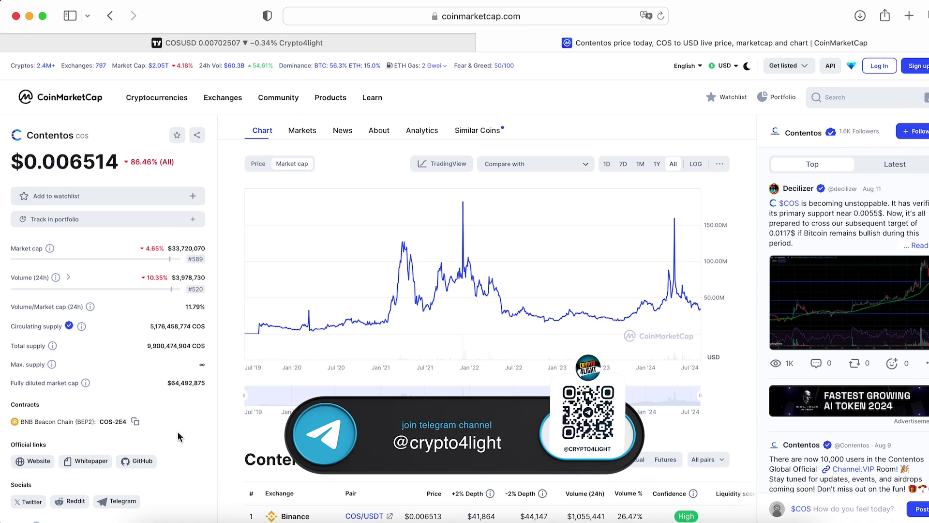
mouse_move(307, 153)
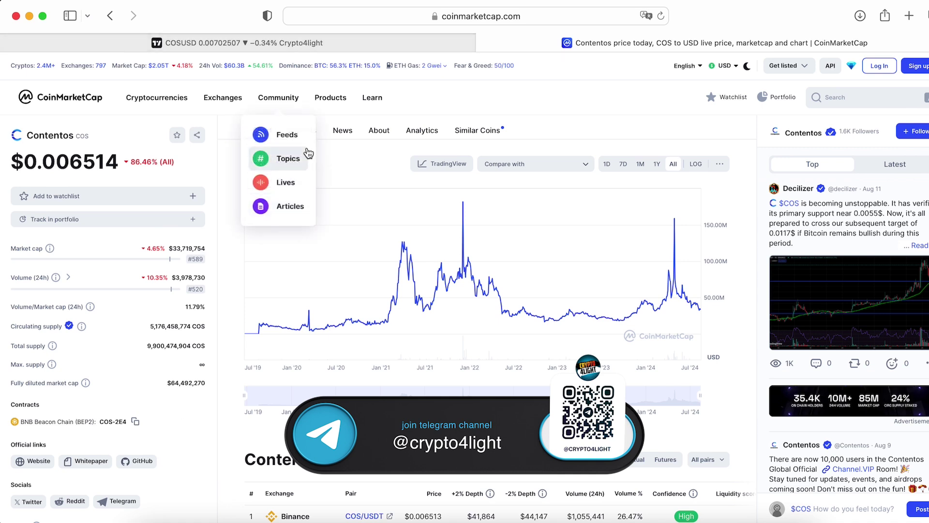
left_click(303, 133)
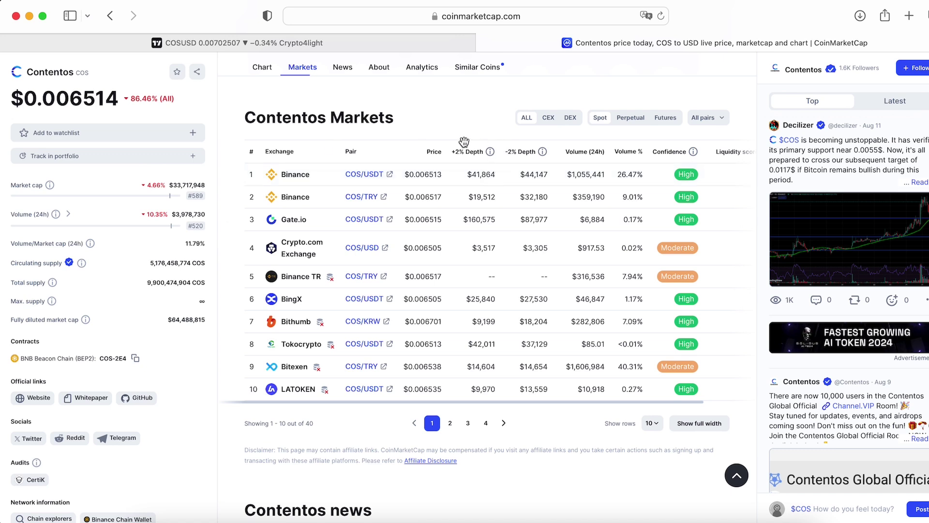
scroll(222, 183, "up", 7)
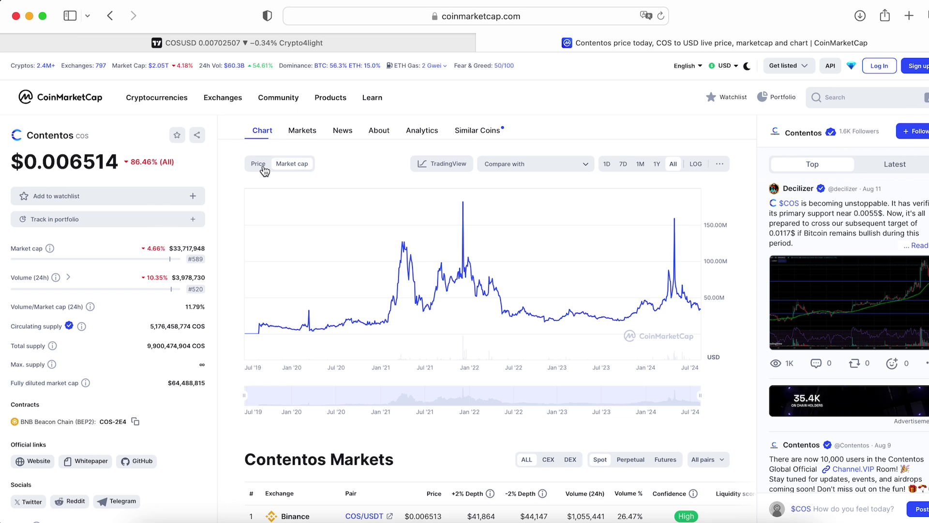
scroll(232, 213, "down", 3)
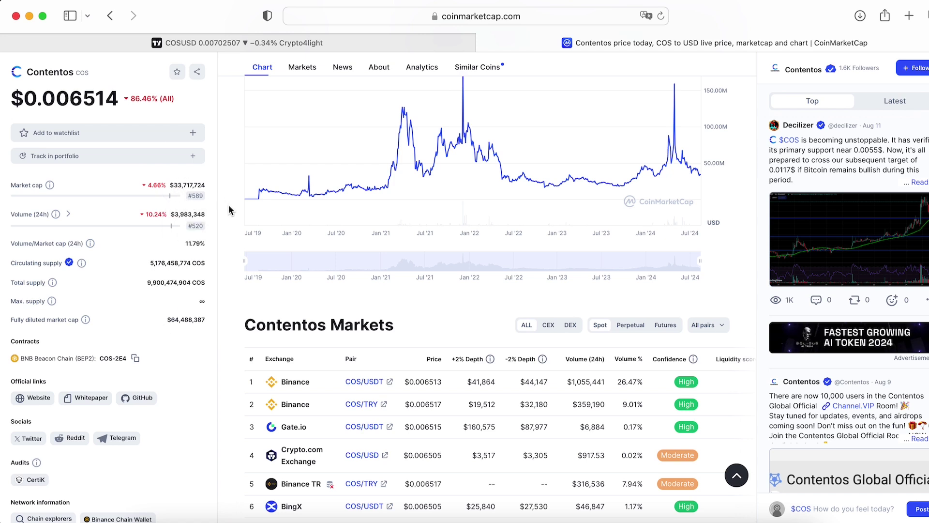
scroll(228, 207, "up", 3)
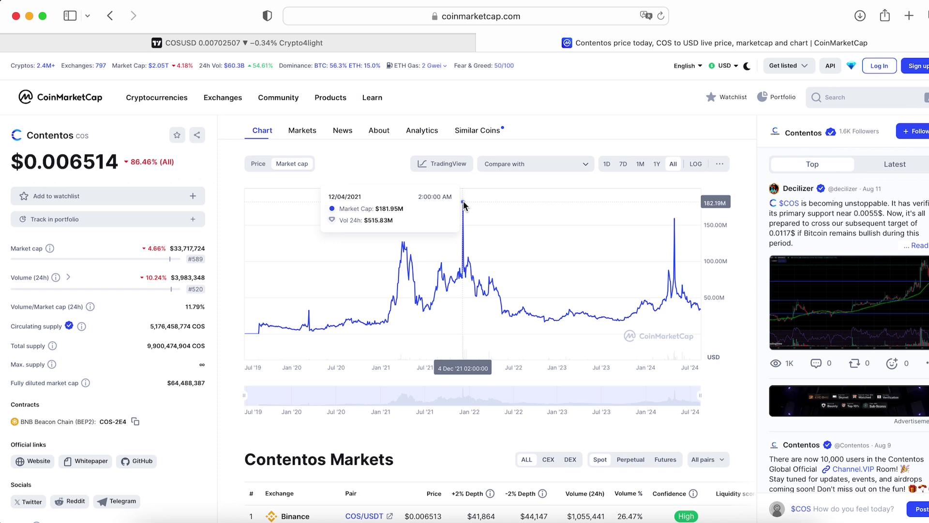
Return to the TradingView COSUSD chart, measure the price range from the June 2021 low to the November 2021 peak, and remove the measurement
left_click(284, 42)
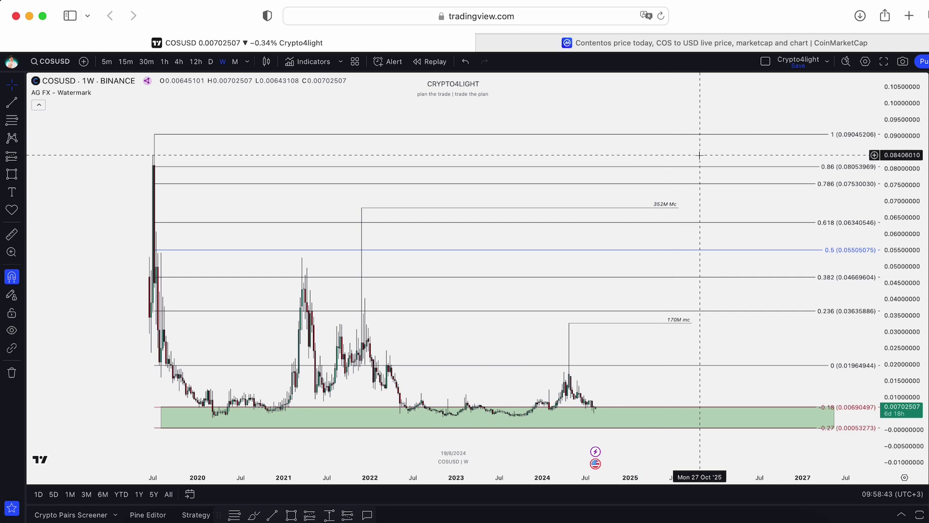
mouse_move(714, 152)
left_mouse_down()
mouse_move(721, 144)
mouse_move(710, 156)
left_mouse_up()
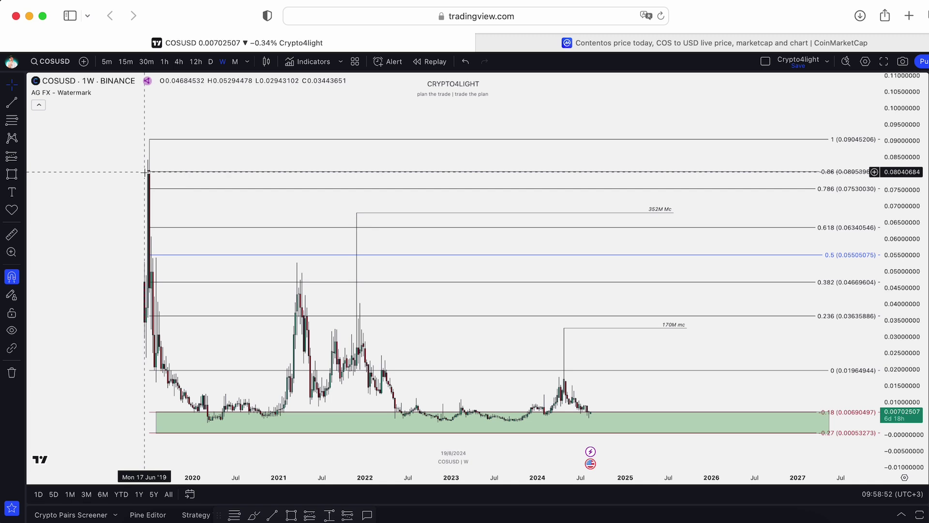
left_click_drag(130, 185, 133, 167)
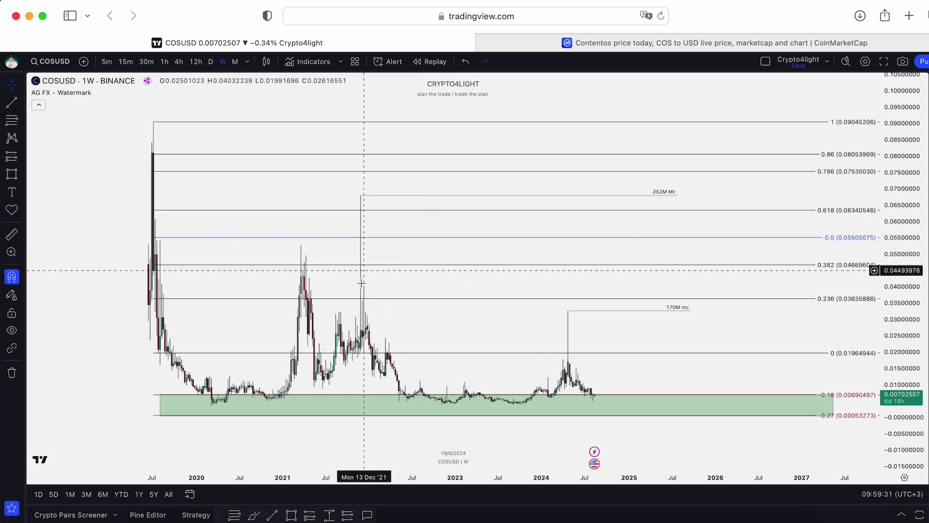
left_click(329, 514)
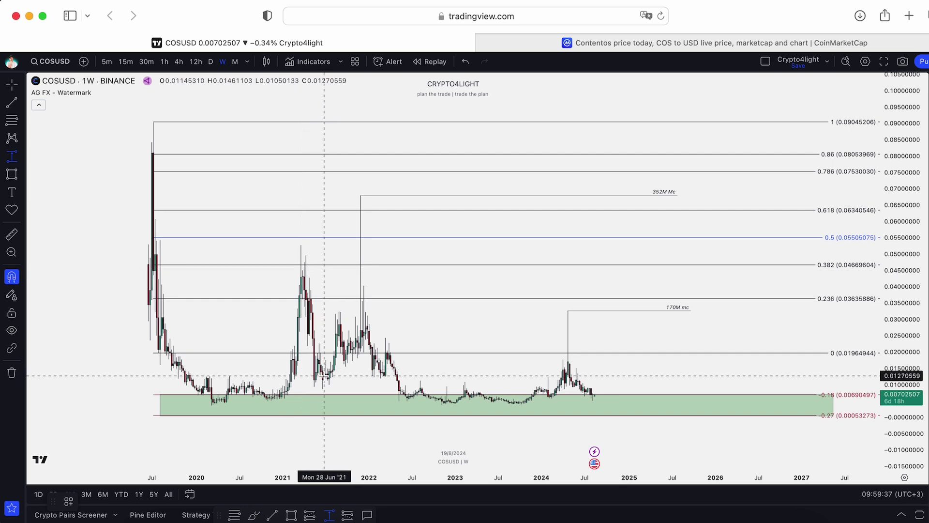
left_click(322, 388)
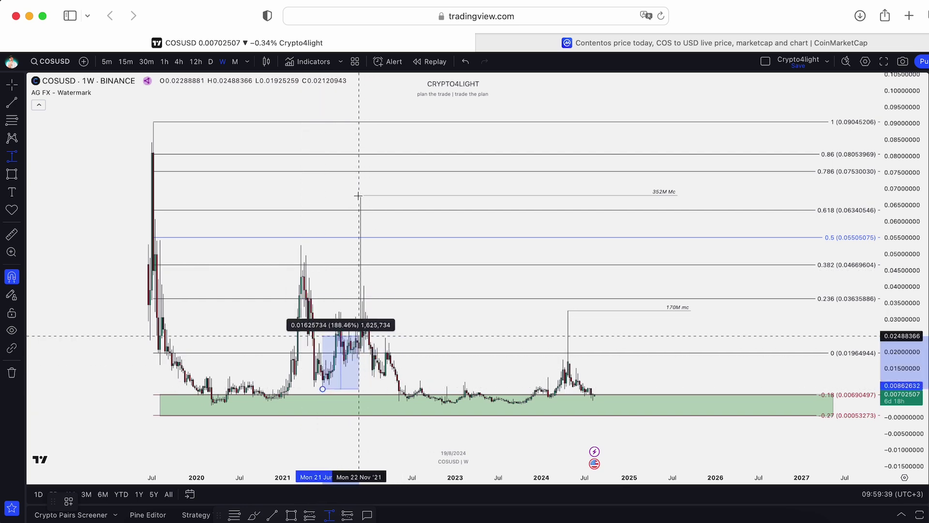
scroll(359, 203, "up", 1)
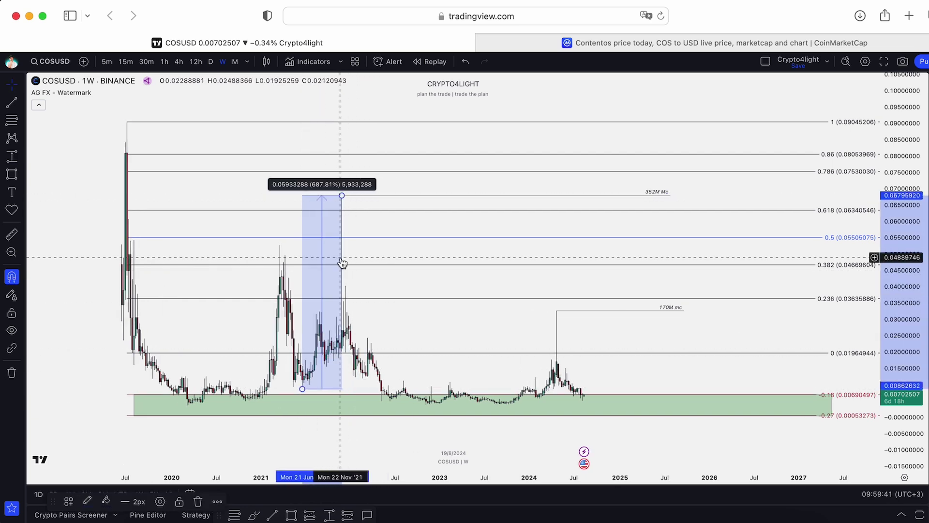
scroll(451, 206, "down", 1)
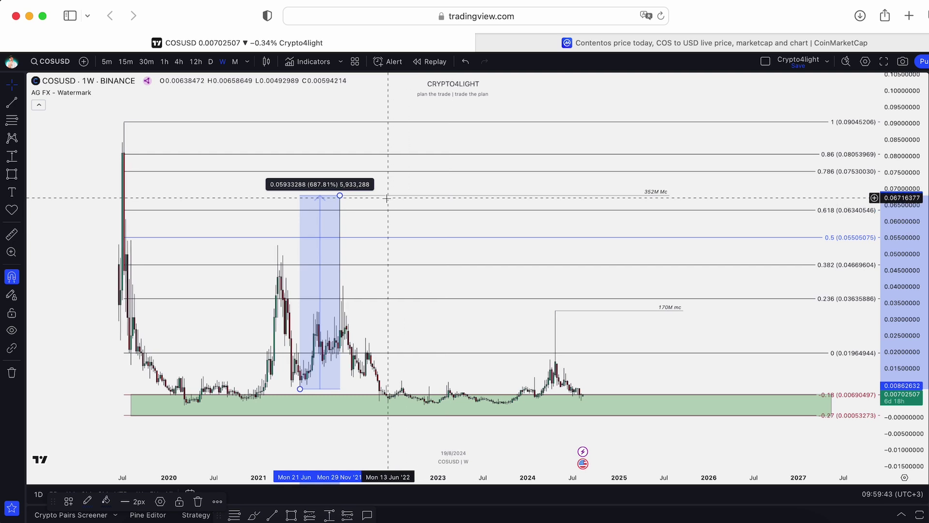
left_click(339, 196)
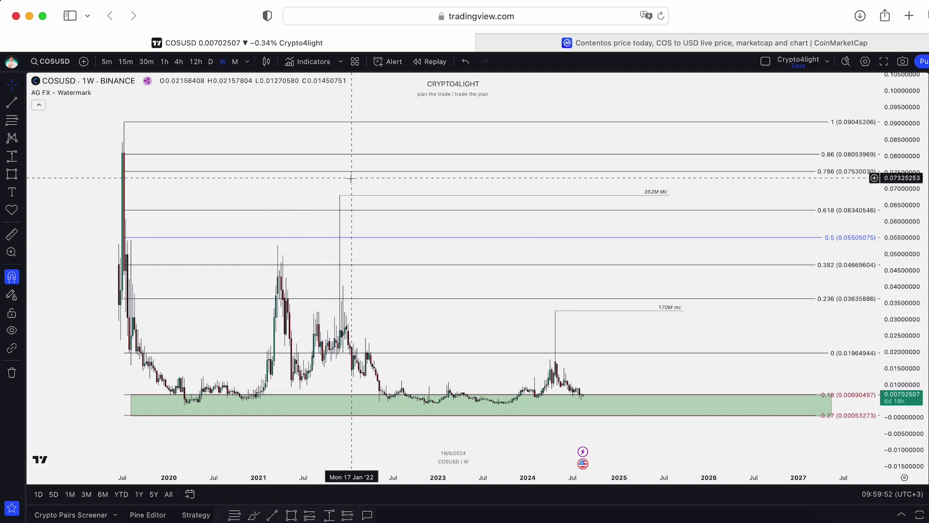
Measure the price range from the early 2024 low to the April 2024 peak at the 170M mc line, and delete the measurement
scroll(334, 183, "up", 1)
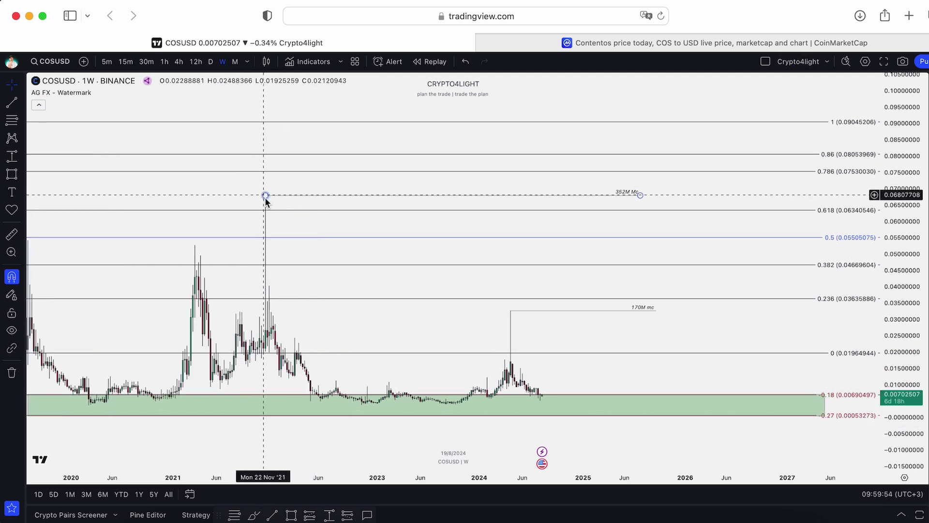
left_click_drag(362, 226, 528, 223)
scroll(508, 233, "up", 5)
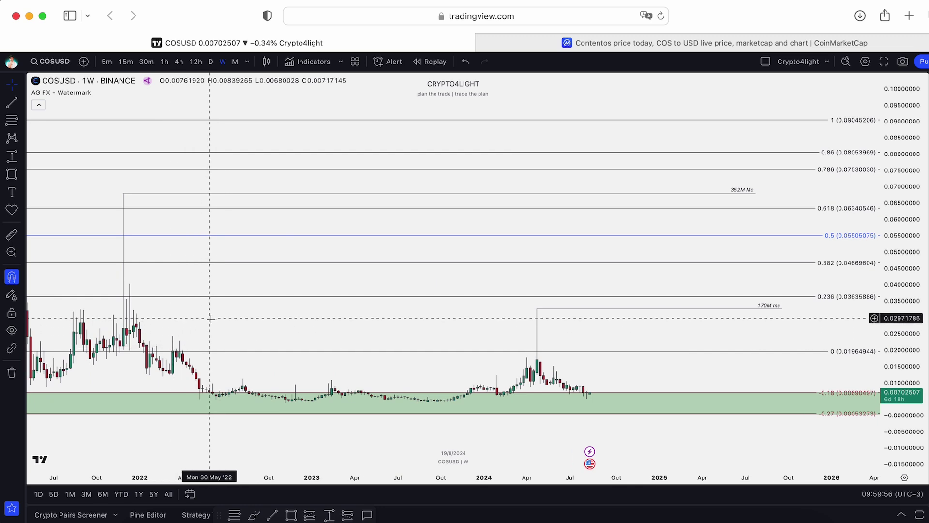
left_click_drag(209, 317, 433, 314)
scroll(476, 315, "down", 3)
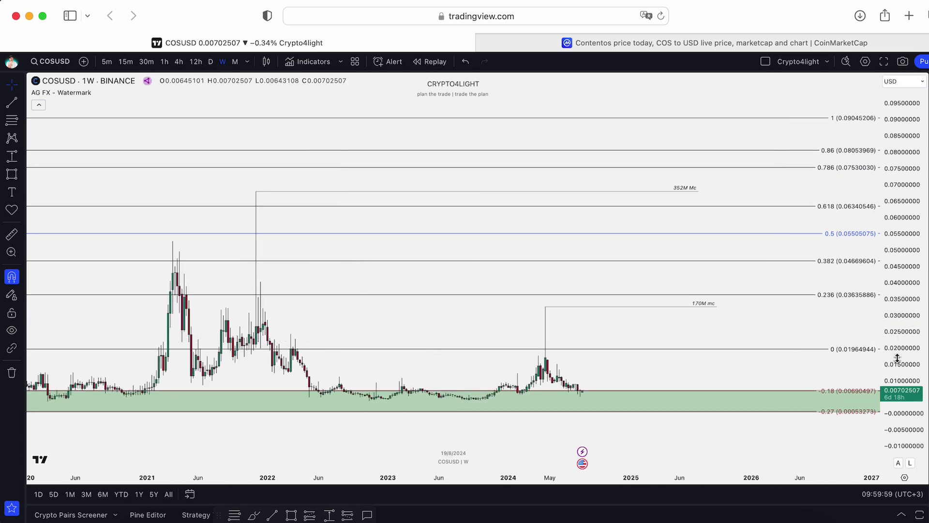
left_click_drag(898, 357, 898, 325)
left_click_drag(789, 327, 787, 288)
left_click(333, 516)
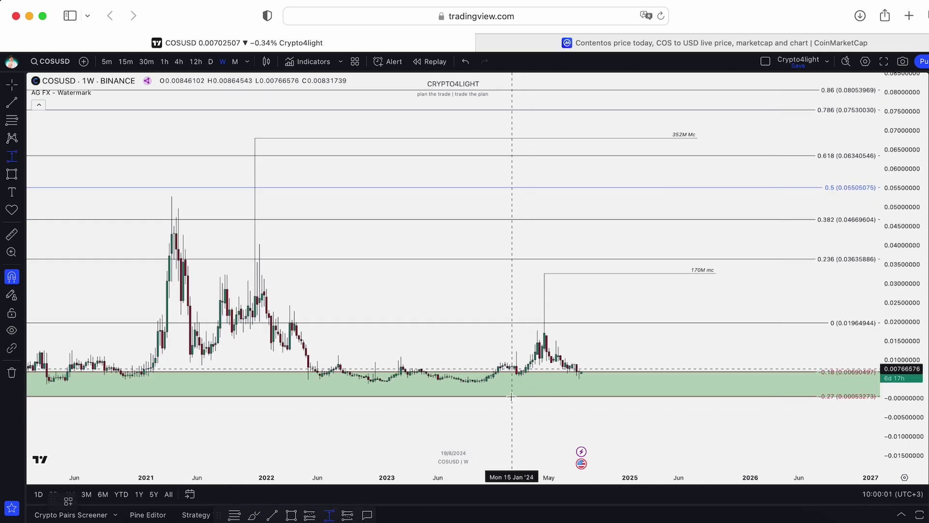
left_click(521, 375)
left_click(544, 274)
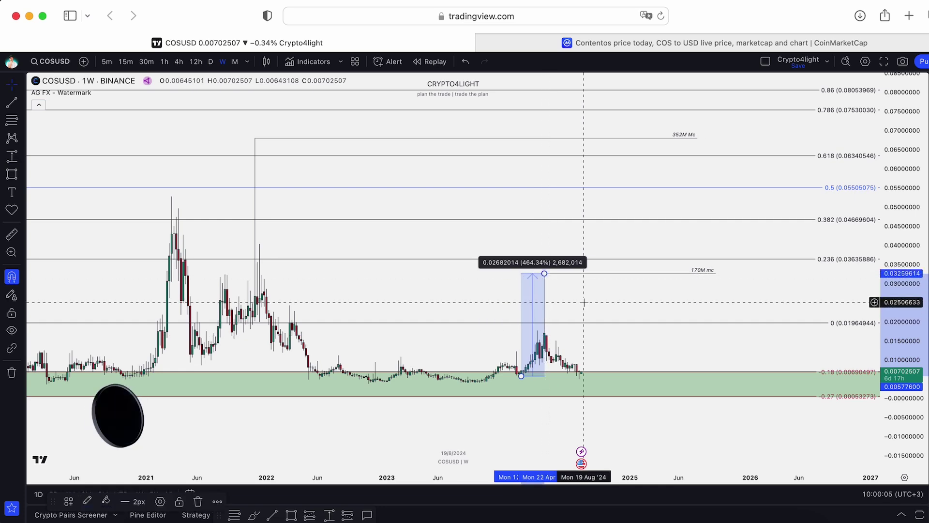
key("Delete")
Sketch two alternative falling price paths with the Brush from the current candle to below the green zone, undoing each one
scroll(632, 297, "down", 1)
left_click_drag(540, 301, 544, 303)
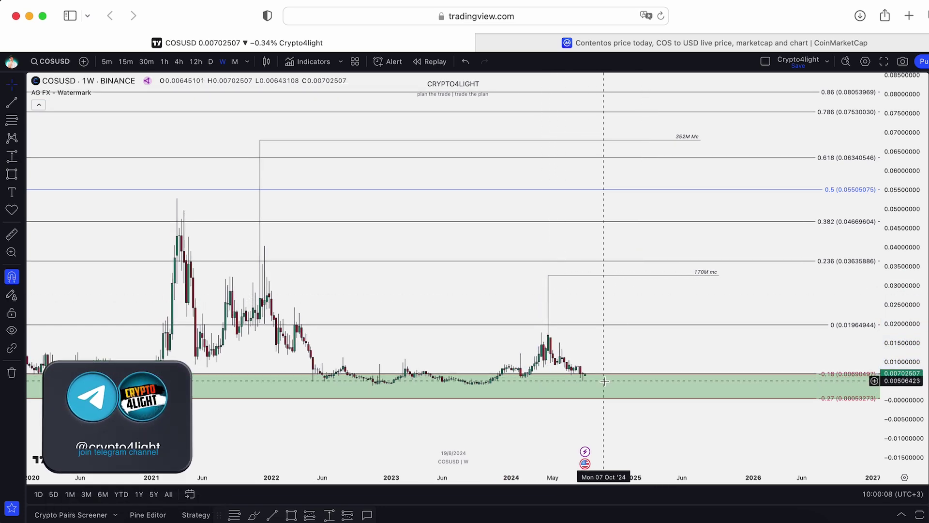
scroll(599, 380, "down", 2)
left_click_drag(736, 353, 709, 341)
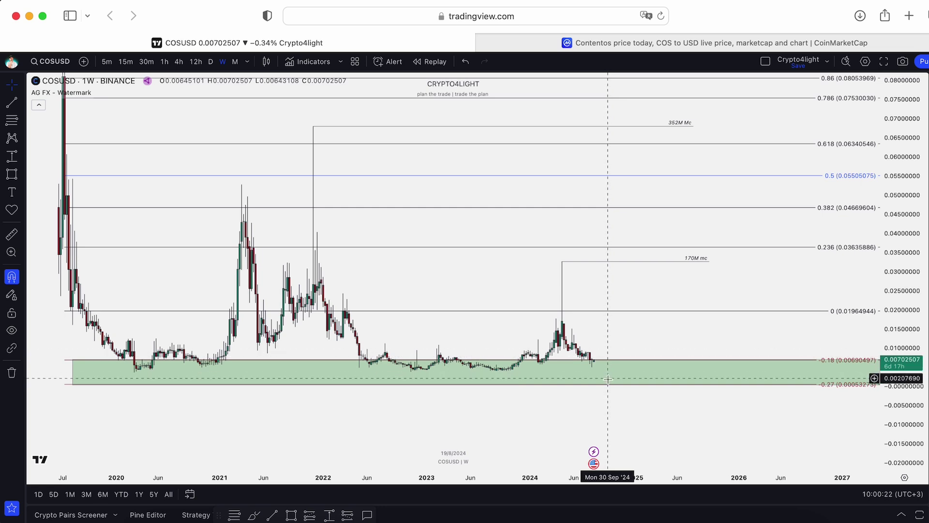
scroll(667, 347, "down", 5)
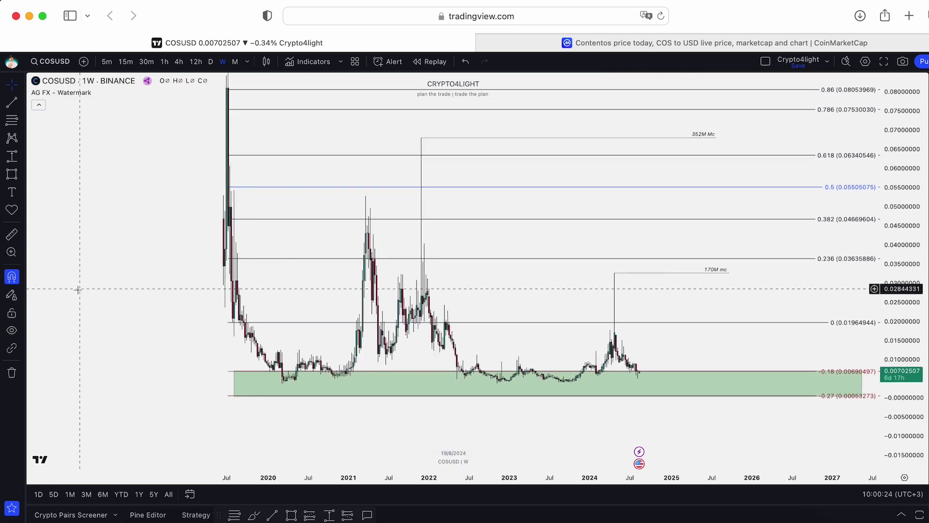
left_click(253, 515)
left_click_drag(638, 372, 691, 413)
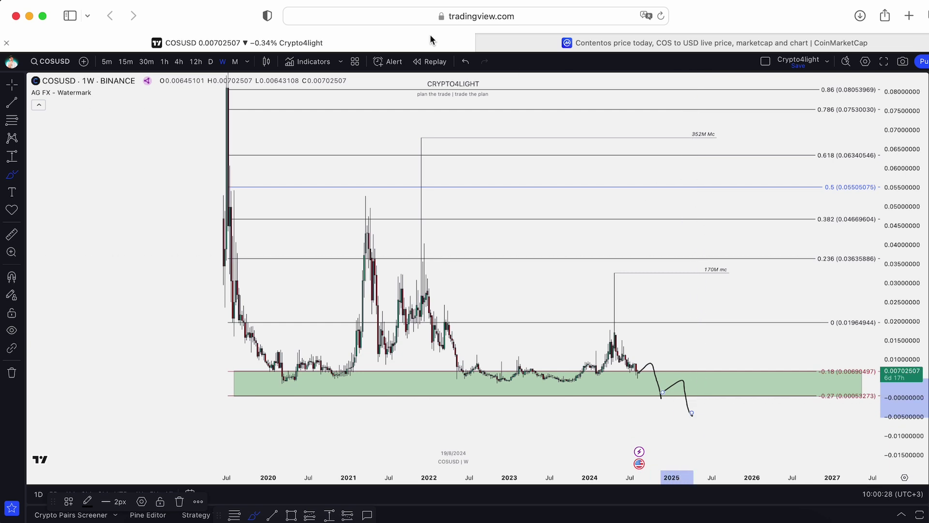
left_click(466, 62)
left_click(466, 61)
left_click_drag(639, 372, 699, 411)
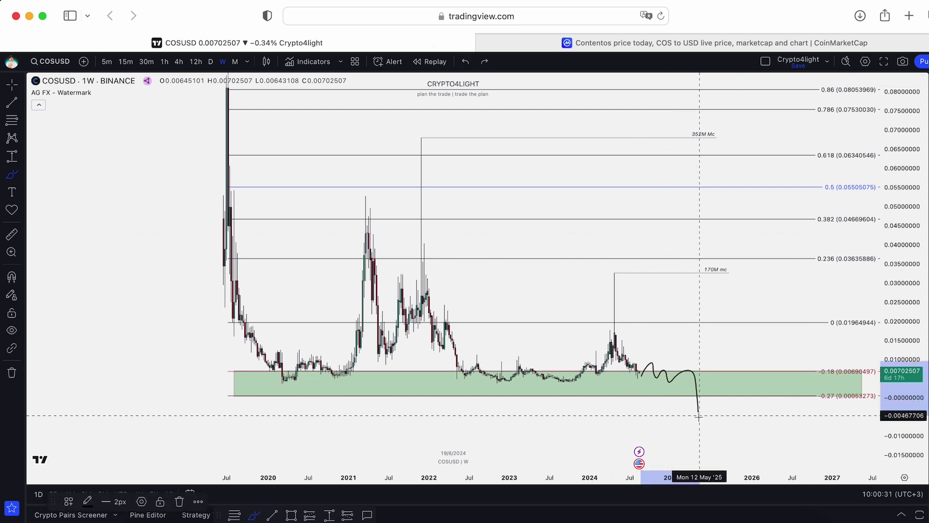
left_click(465, 62)
Draw a Brush path from the current price, dipping through the green zone and rising to the 0.5 Fibonacci level around August 2026
left_click_drag(903, 226, 900, 285)
left_click(13, 85)
left_click_drag(150, 213, 129, 270)
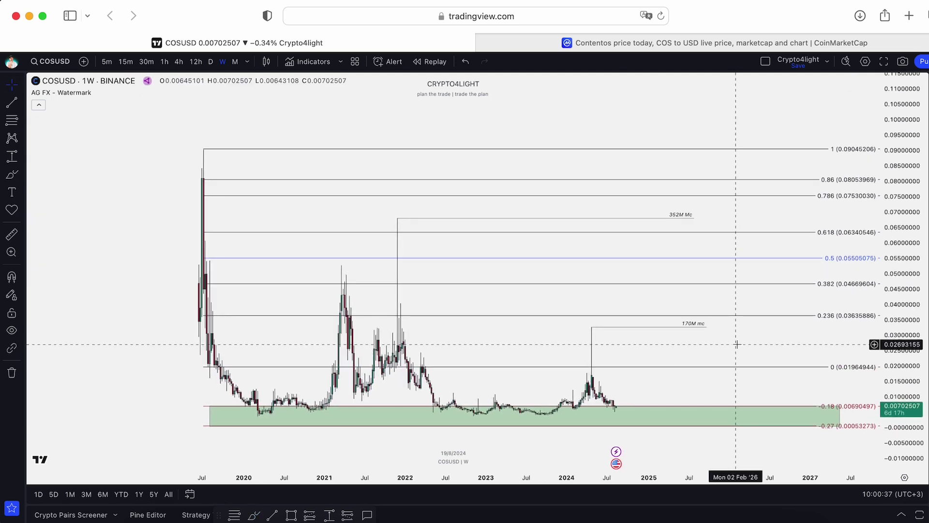
scroll(745, 329, "down", 2)
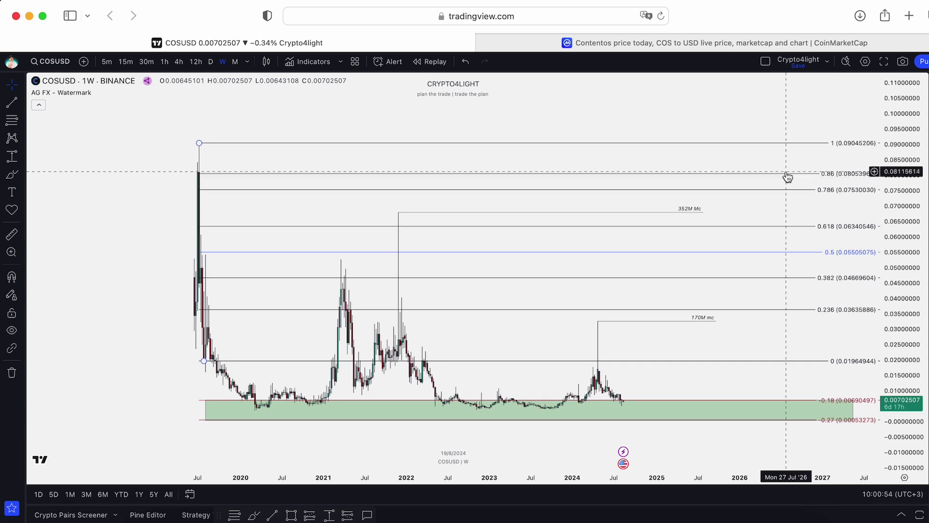
scroll(567, 196, "right", 5)
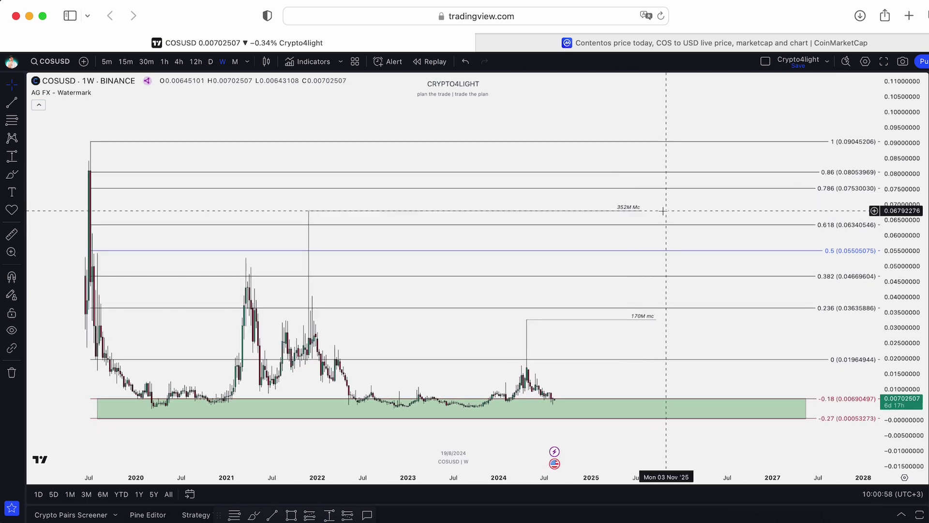
scroll(683, 209, "down", 3)
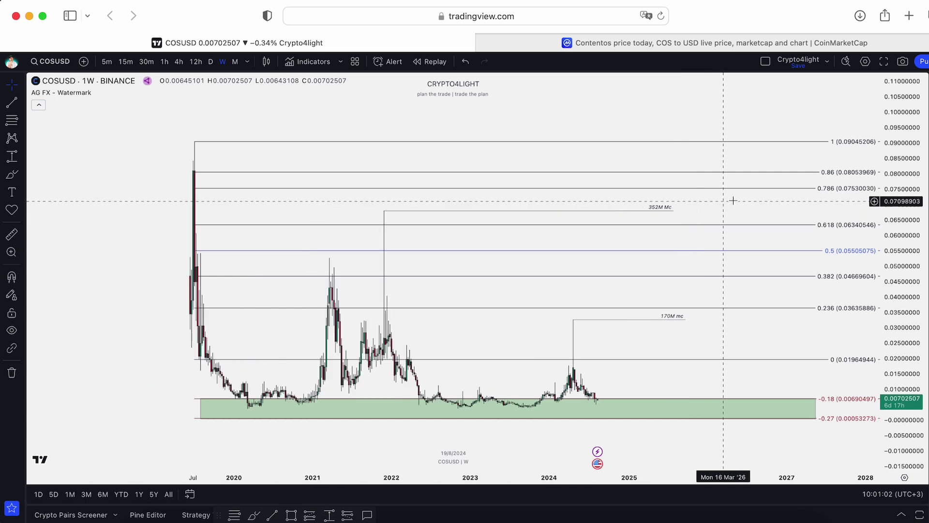
left_click_drag(897, 194, 905, 265)
left_click_drag(716, 123, 657, 178)
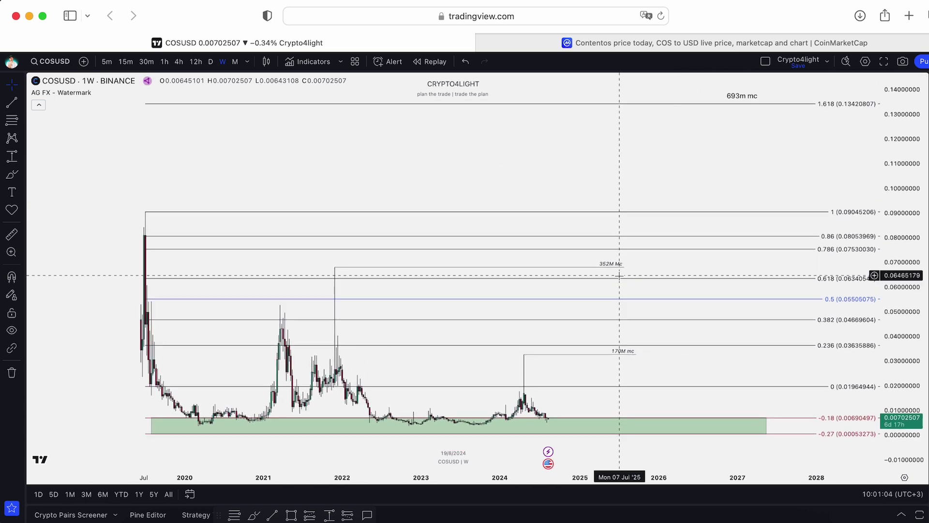
left_click(255, 514)
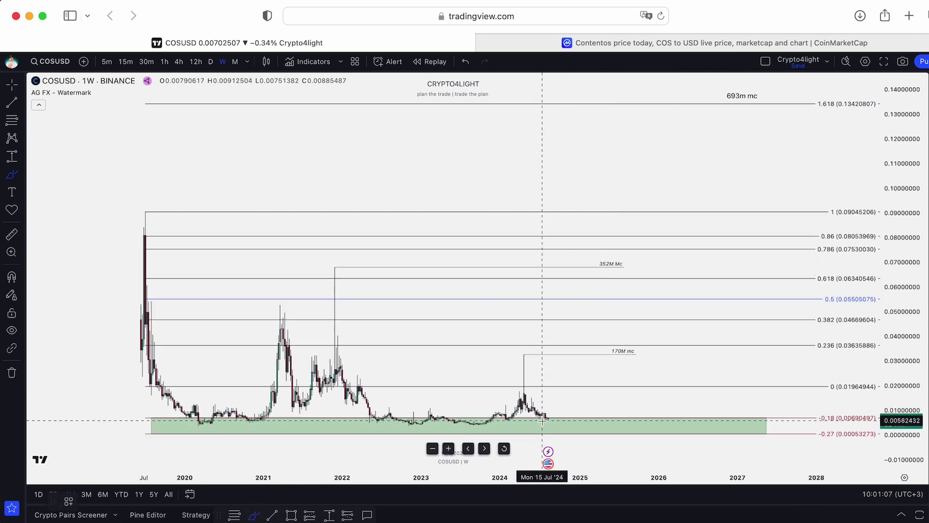
mouse_move(571, 435)
left_mouse_down()
mouse_move(646, 373)
mouse_move(706, 297)
left_mouse_up()
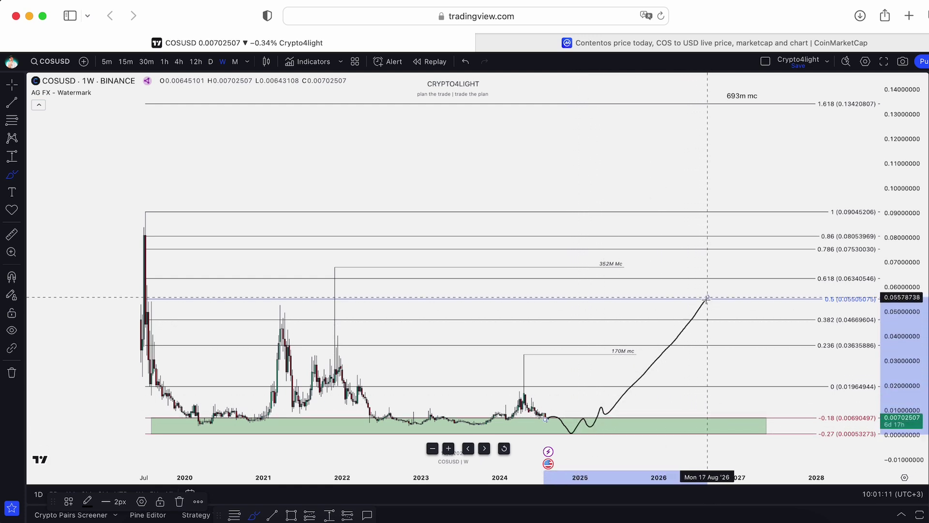
Undo the brushed price path and, with magnet snapping on, measure the price range from the March 2020 low to the 352M Mc peak
left_click(467, 61)
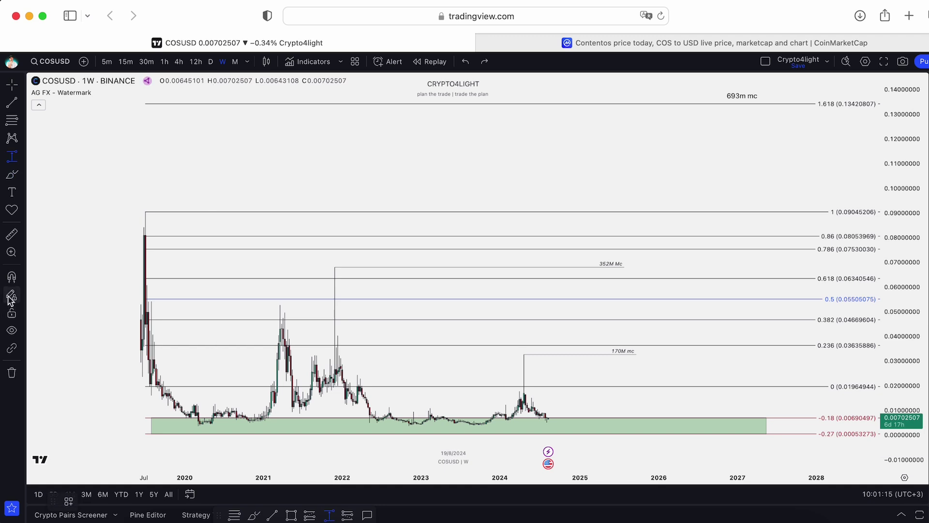
left_click(11, 279)
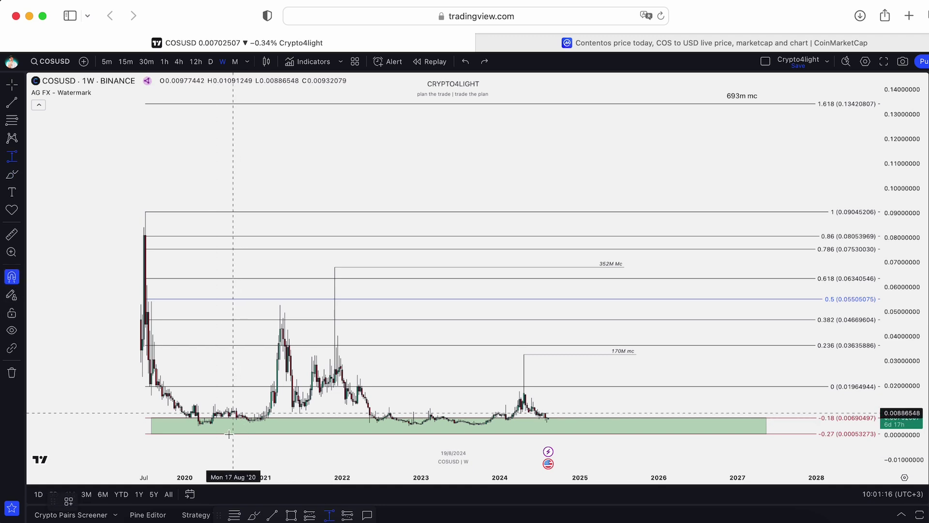
left_click(198, 425)
left_click(334, 265)
left_click_drag(359, 197, 367, 187)
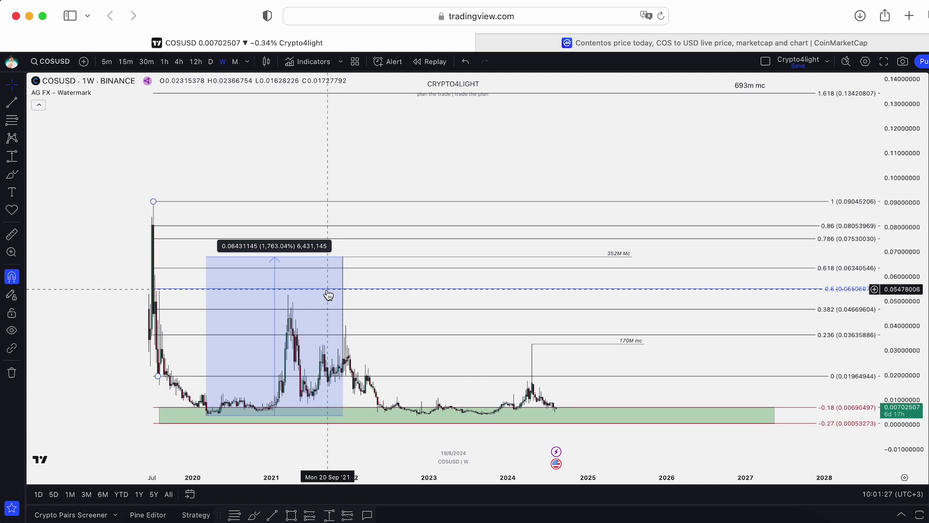
Measure the price range from the November 2022 low to the April 2024 peak and extend it to the 352M Mc level at 15 December 2025
left_click(329, 516)
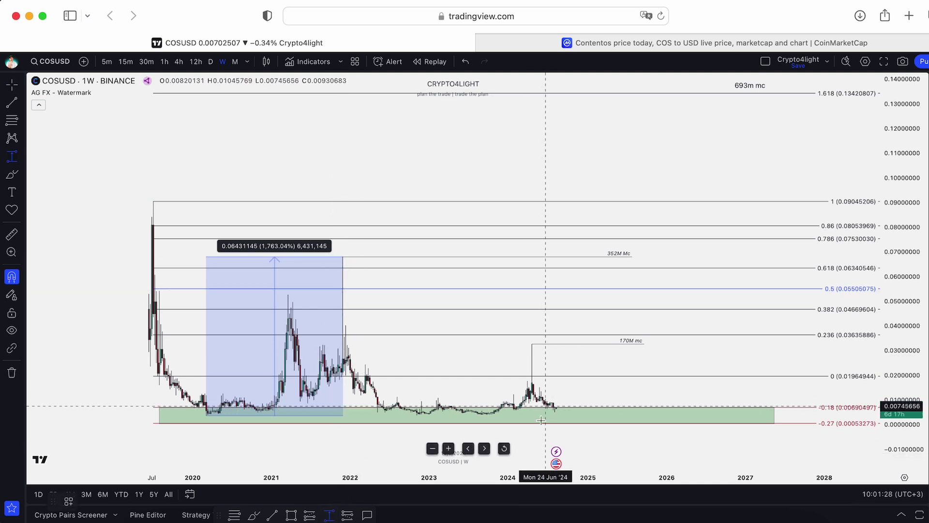
left_click(416, 415)
left_click(532, 344)
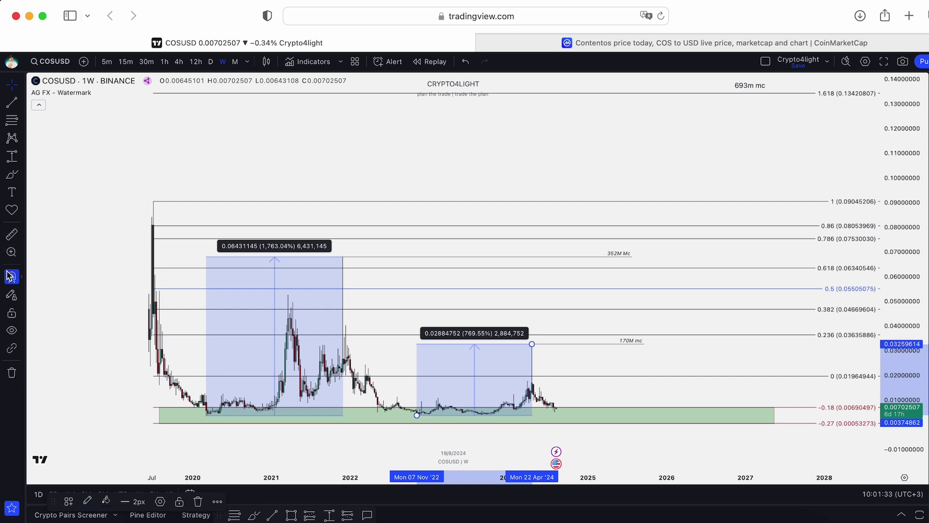
left_click_drag(532, 344, 662, 257)
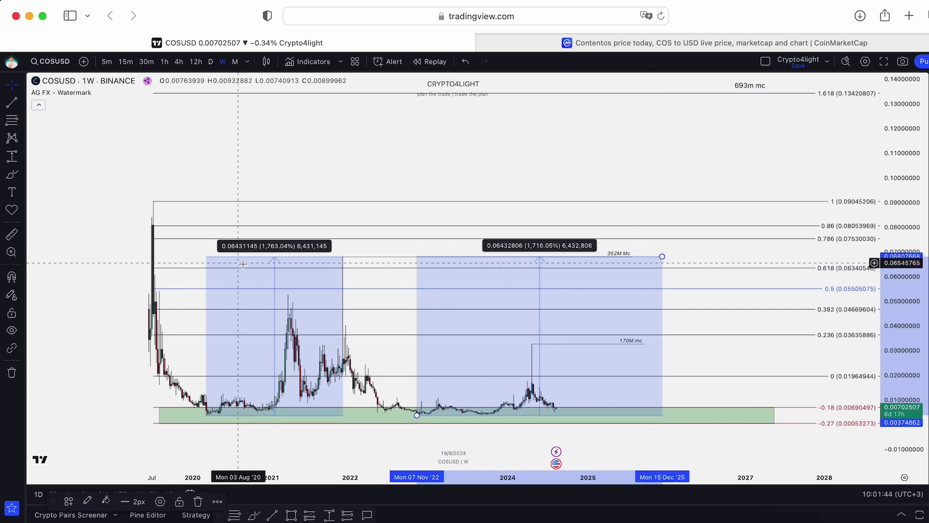
Check the December 2021 market cap peak on the CoinMarketCap Contentos chart and return to the TradingView COSUSD chart
left_click_drag(704, 157, 655, 166)
scroll(658, 167, "down", 2)
left_click_drag(896, 179, 895, 222)
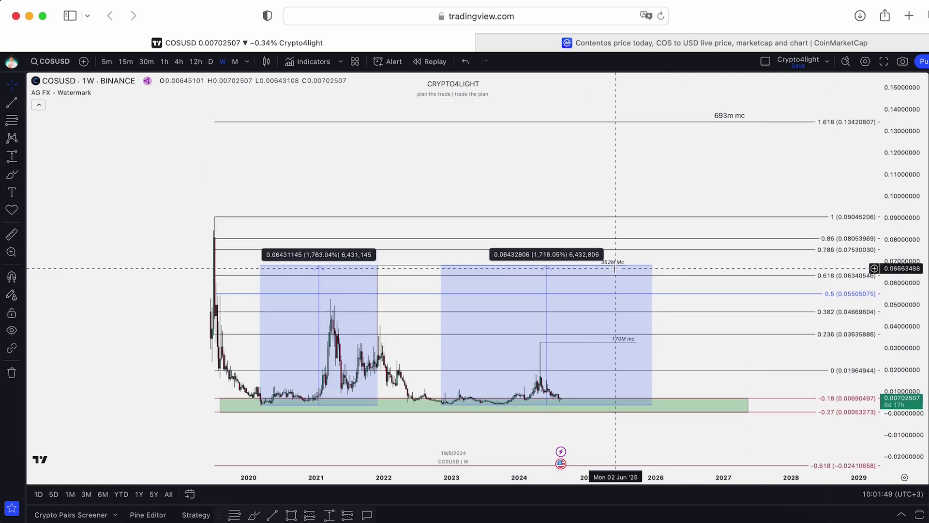
left_click(649, 42)
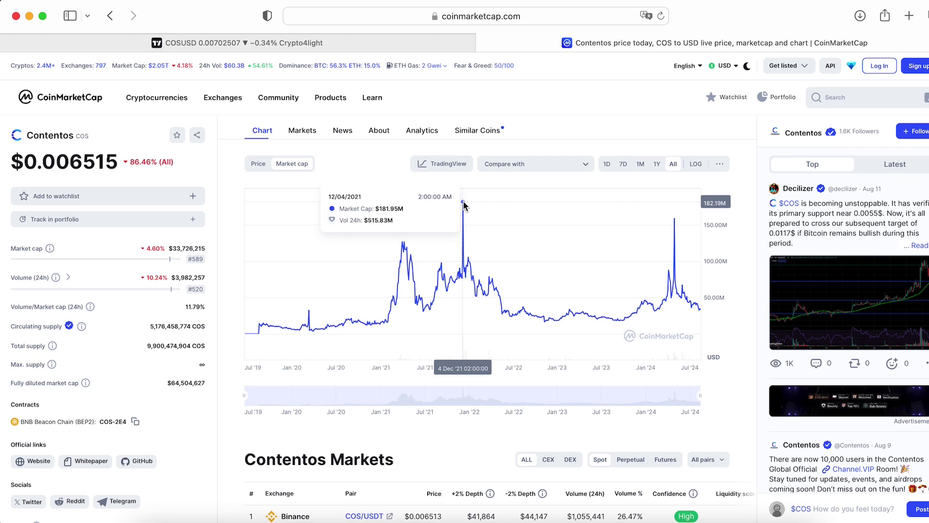
left_click(338, 44)
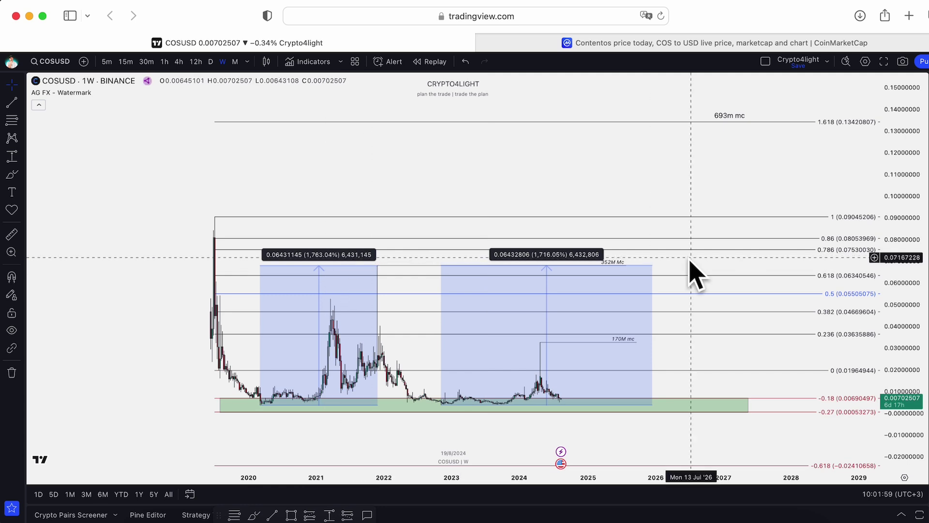
Delete the price range measurement that runs from November 2022 to December 2025
left_click(653, 266)
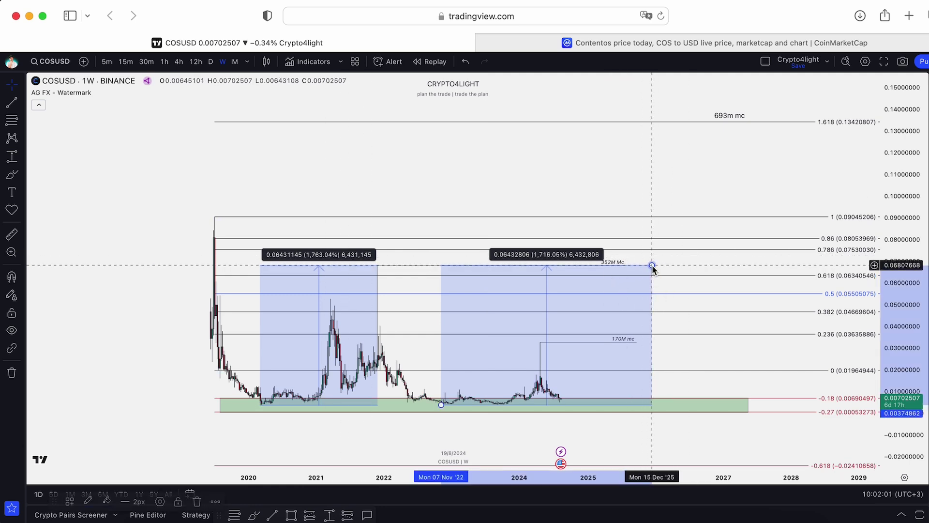
key("Delete")
scroll(684, 263, "down", 1)
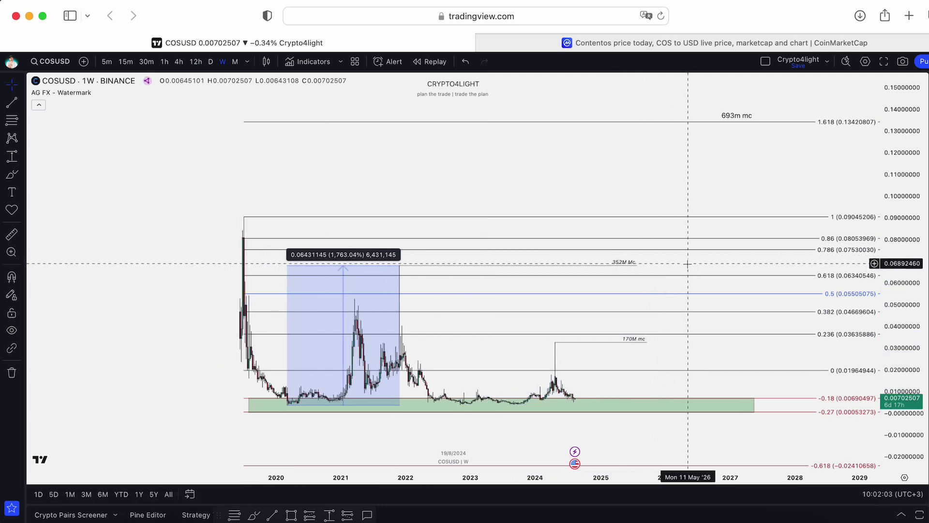
left_click_drag(687, 264, 675, 266)
key("super+z")
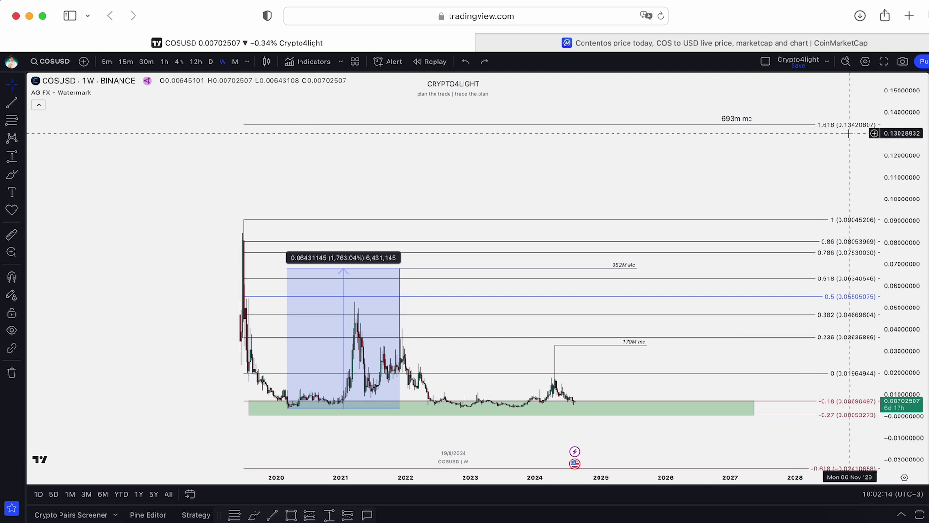
Add the invite-only indicators Crypto4light ADZ and Crypto4light Direction to the weekly COSUSD chart
left_click_drag(757, 154, 756, 161)
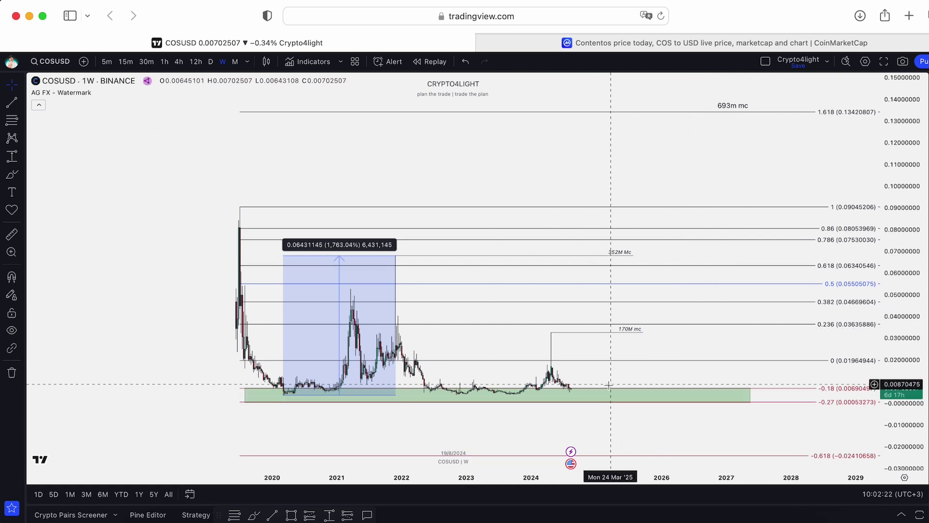
scroll(566, 376, "up", 1)
left_click_drag(898, 349, 897, 319)
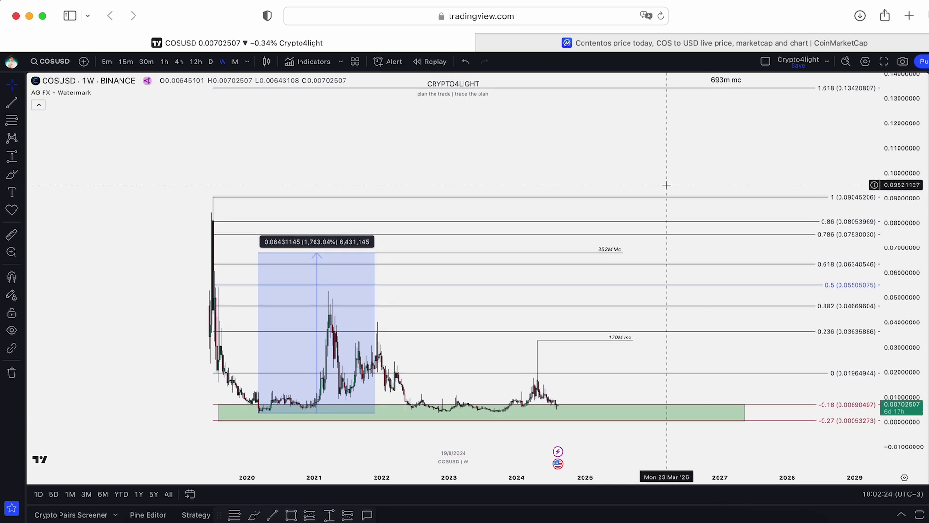
left_click_drag(668, 188, 681, 147)
left_click(307, 63)
left_click(306, 307)
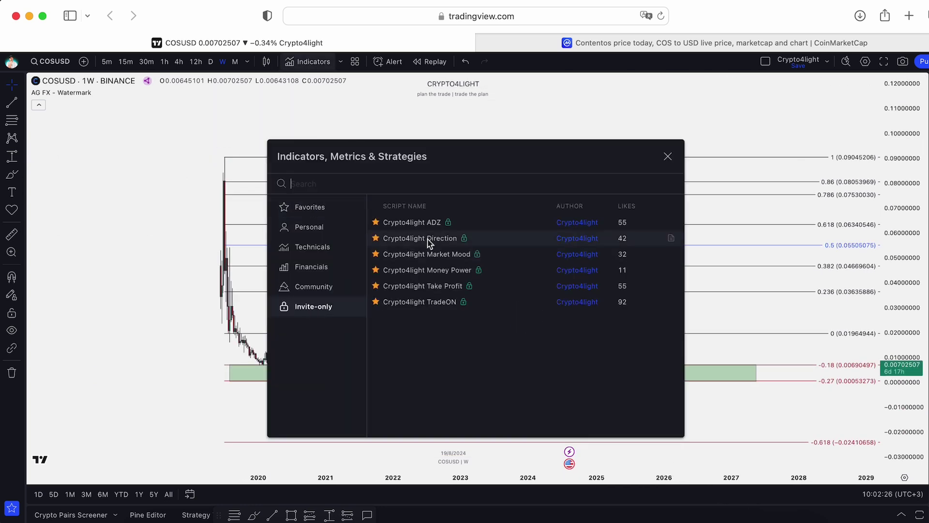
left_click(668, 156)
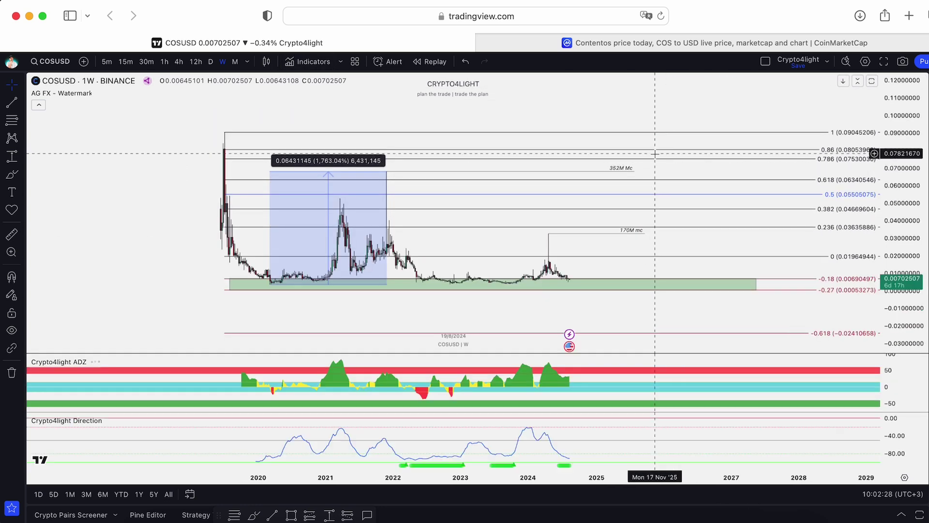
Examine the weekly price action around the green zone together with the Crypto4light ADZ and Direction indicators
left_click_drag(606, 112, 659, 124)
left_click_drag(900, 239, 900, 196)
left_click_drag(636, 103, 621, 87)
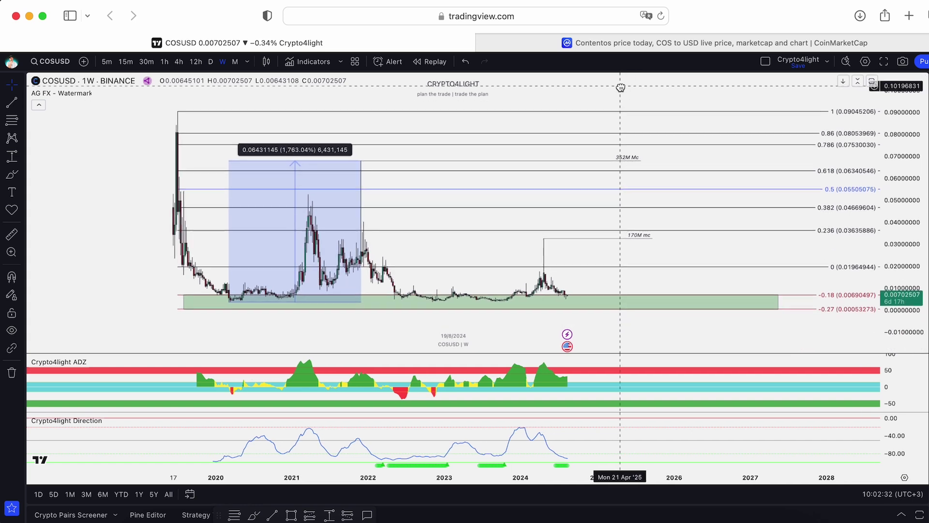
scroll(519, 333, "up", 3)
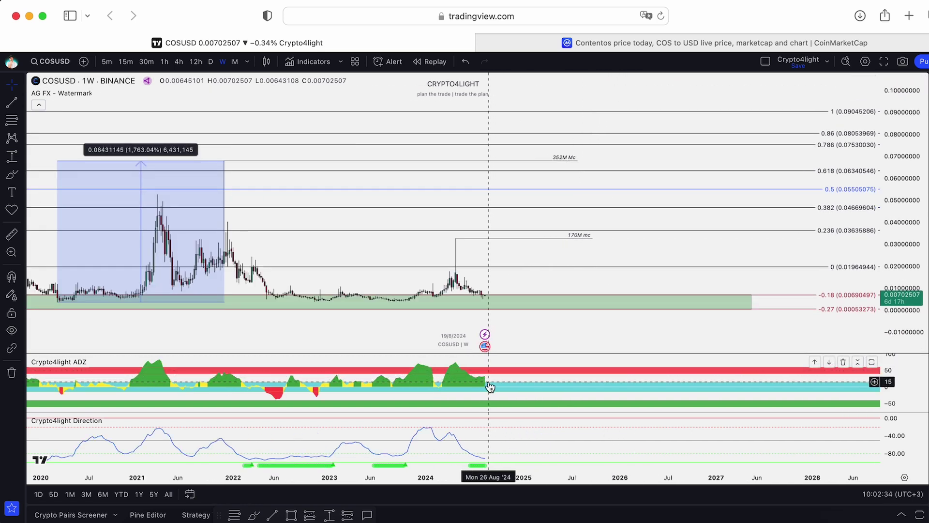
scroll(489, 385, "down", 2)
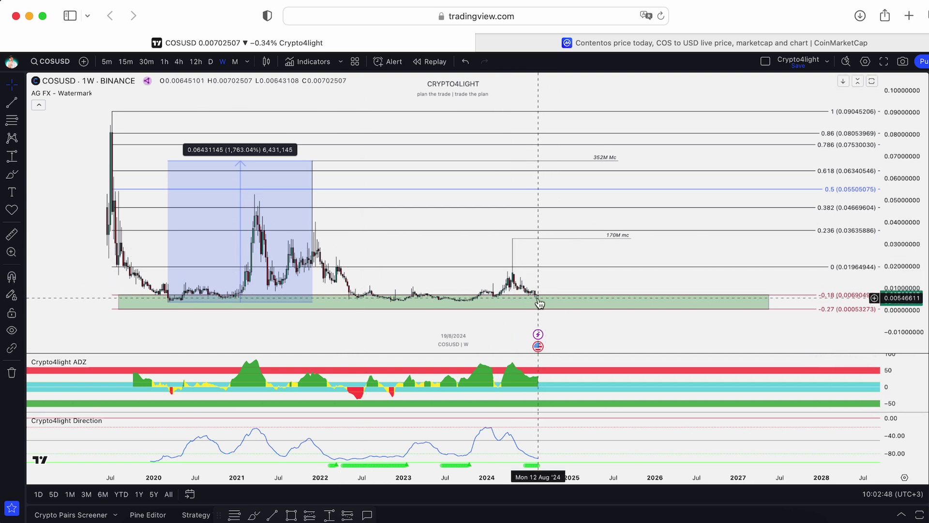
scroll(559, 301, "up", 1)
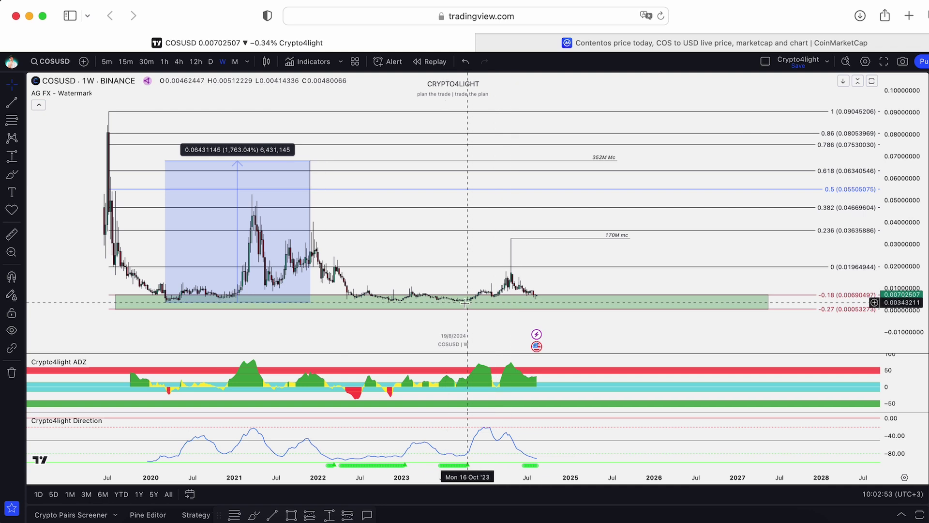
scroll(566, 341, "up", 1)
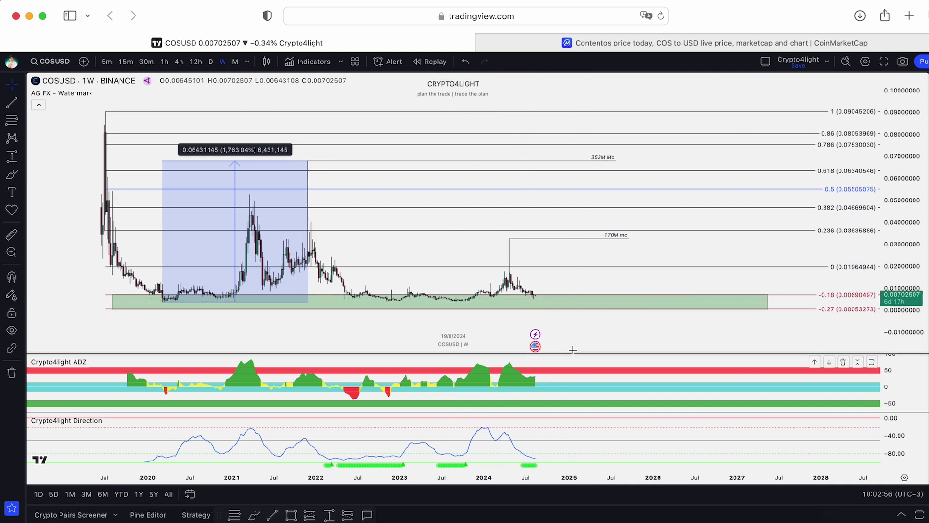
left_click_drag(600, 337, 676, 328)
scroll(672, 329, "up", 2)
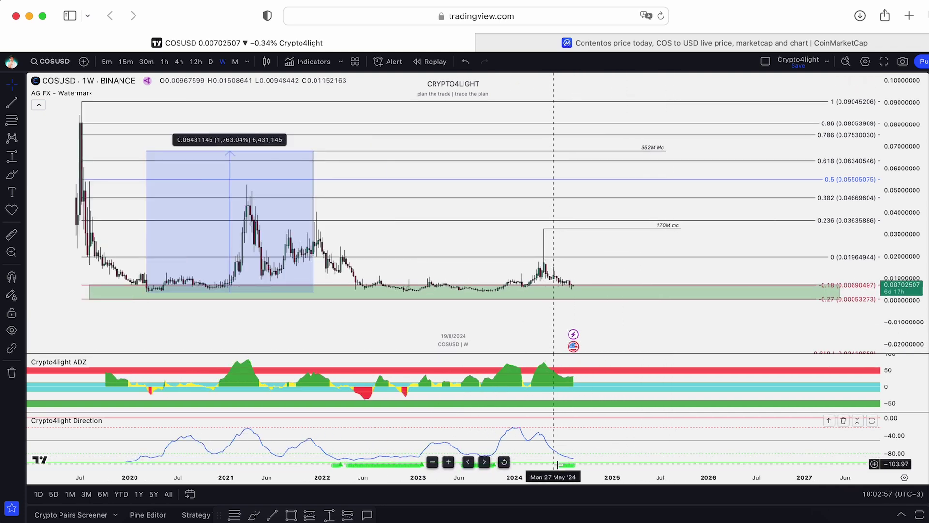
Switch COSUSD to the monthly timeframe and examine the ADZ and Direction indicators there
left_click(235, 62)
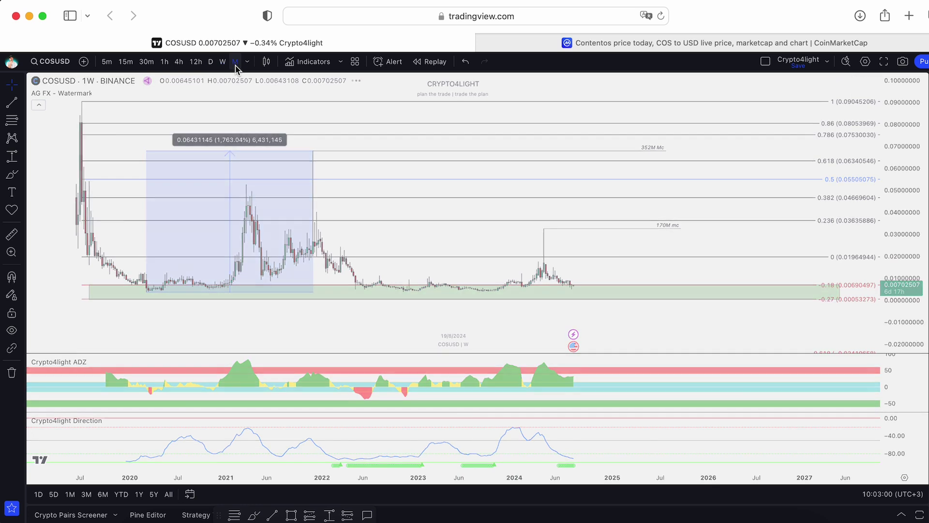
scroll(493, 315, "up", 4)
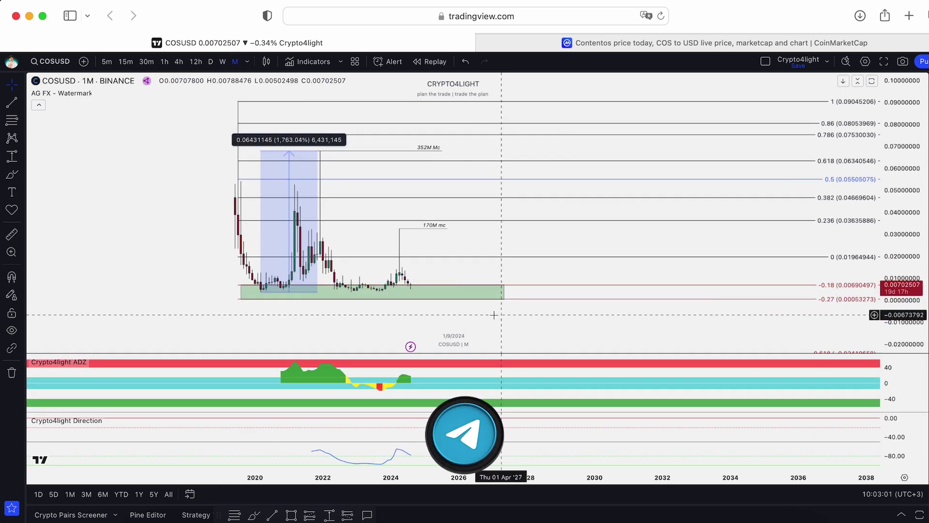
left_click_drag(608, 326, 684, 327)
scroll(684, 326, "up", 2)
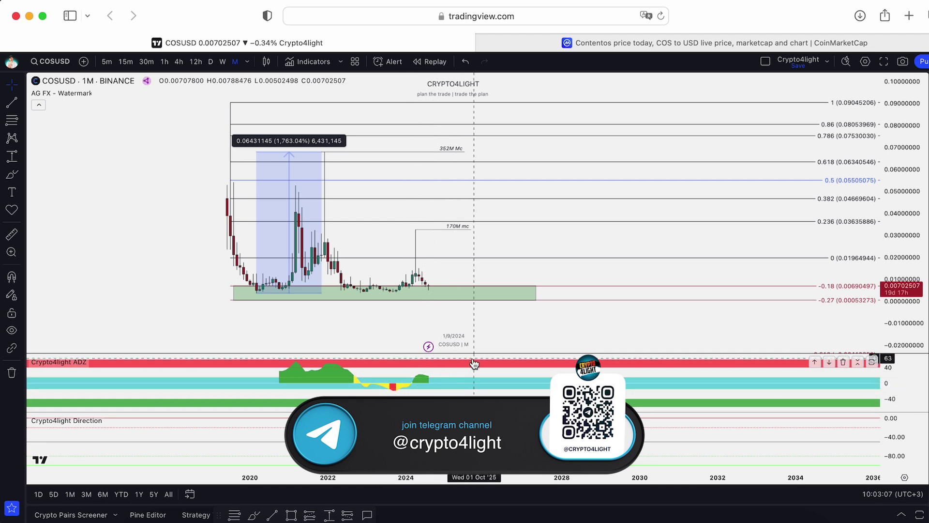
scroll(474, 359, "down", 1)
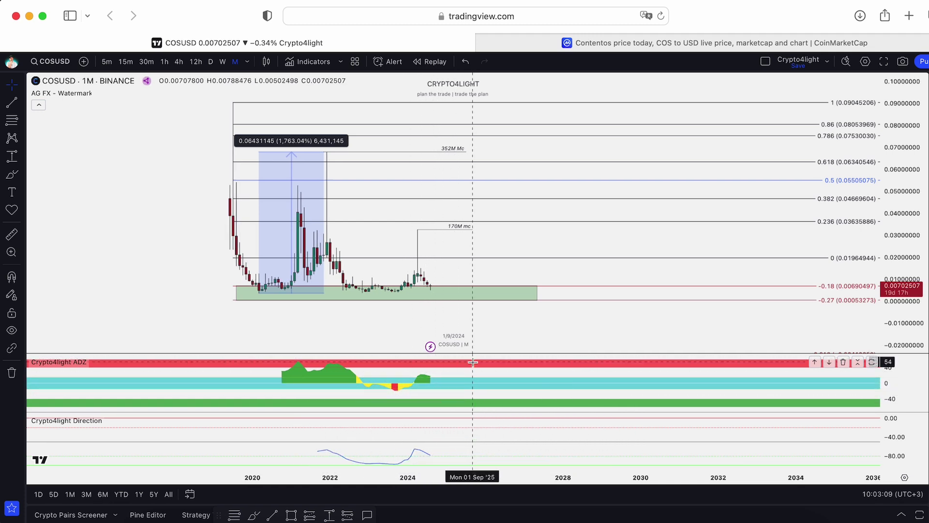
left_click_drag(564, 242, 630, 261)
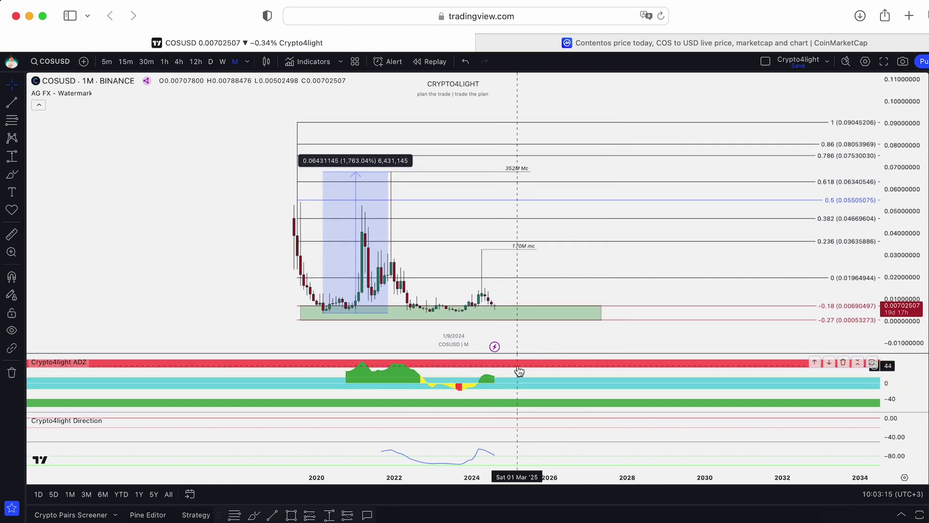
scroll(557, 369, "down", 1)
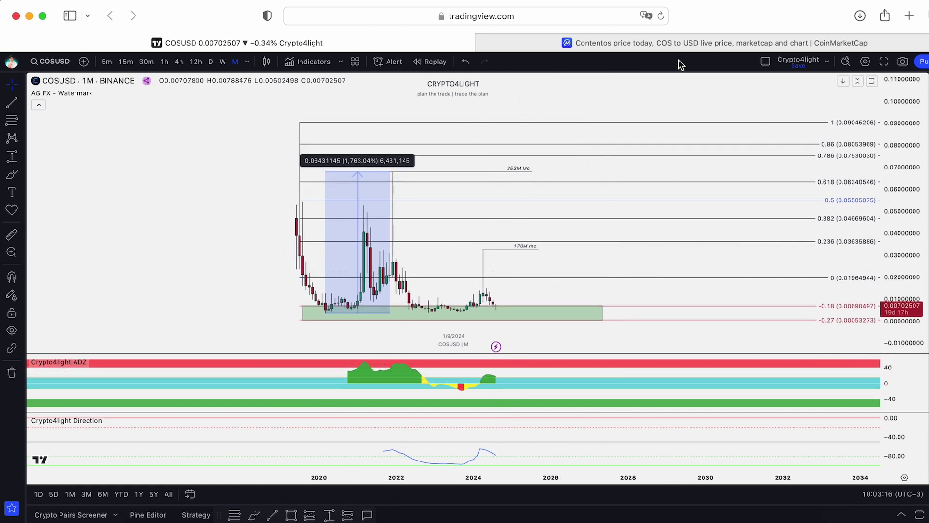
Return to the weekly timeframe and remove the Crypto4light ADZ and Direction indicators from the chart
left_click(223, 61)
left_click_drag(527, 210, 509, 193)
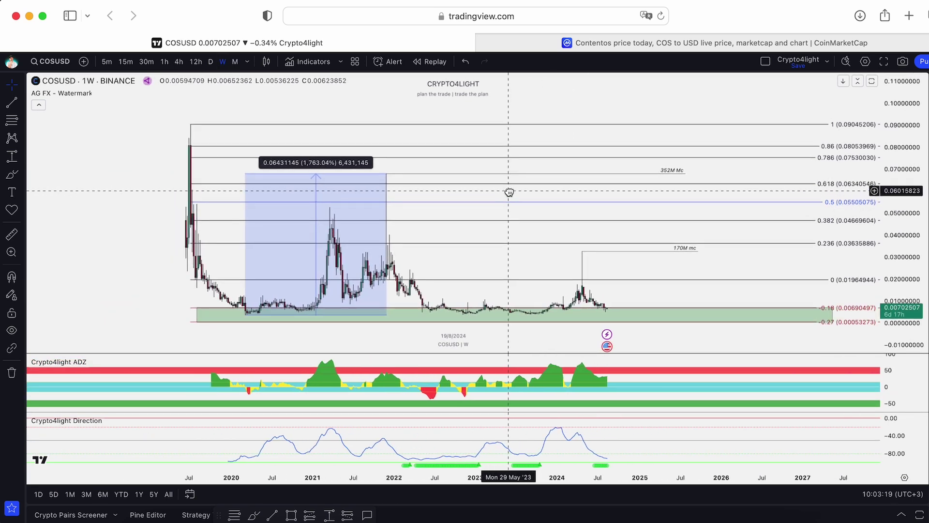
left_click(138, 361)
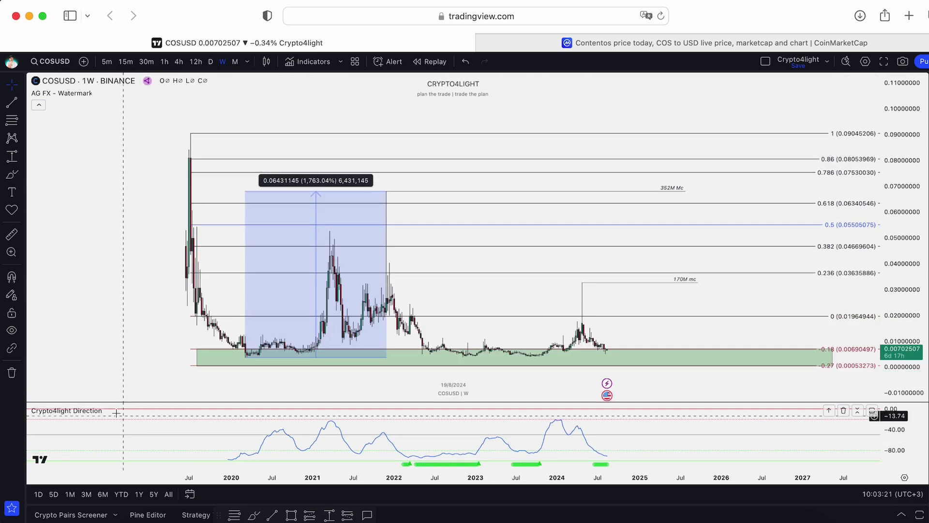
left_click(153, 410)
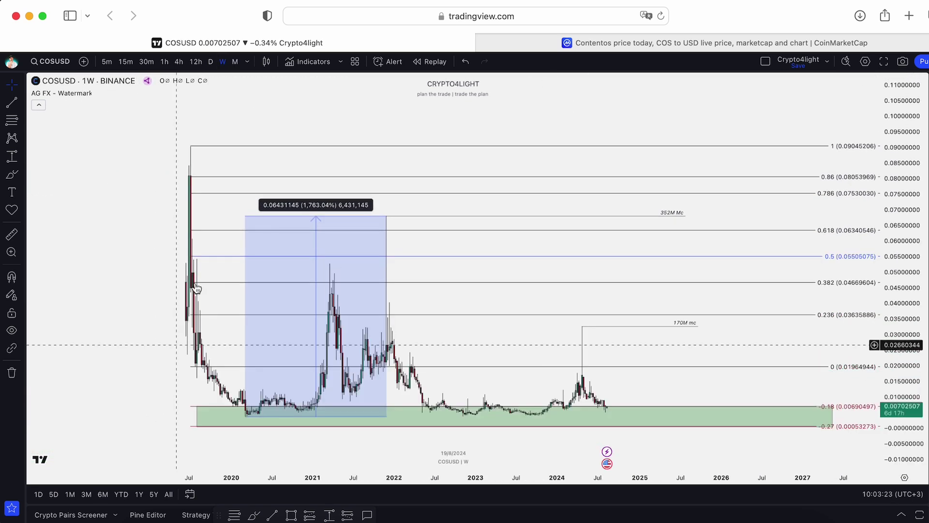
Add the invite-only indicators Crypto4light Money Power and Crypto4light Market Mood and inspect them beneath the weekly price history
left_click(299, 59)
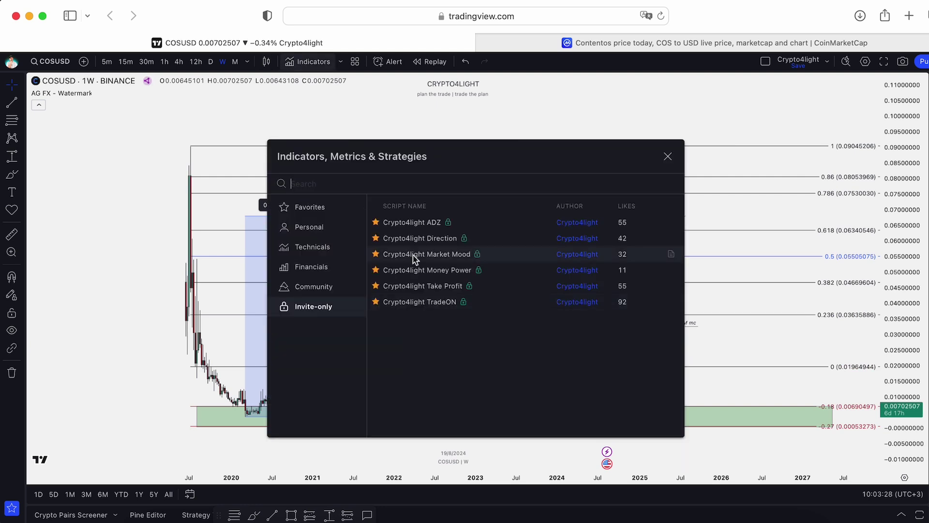
left_click(428, 259)
key("Escape")
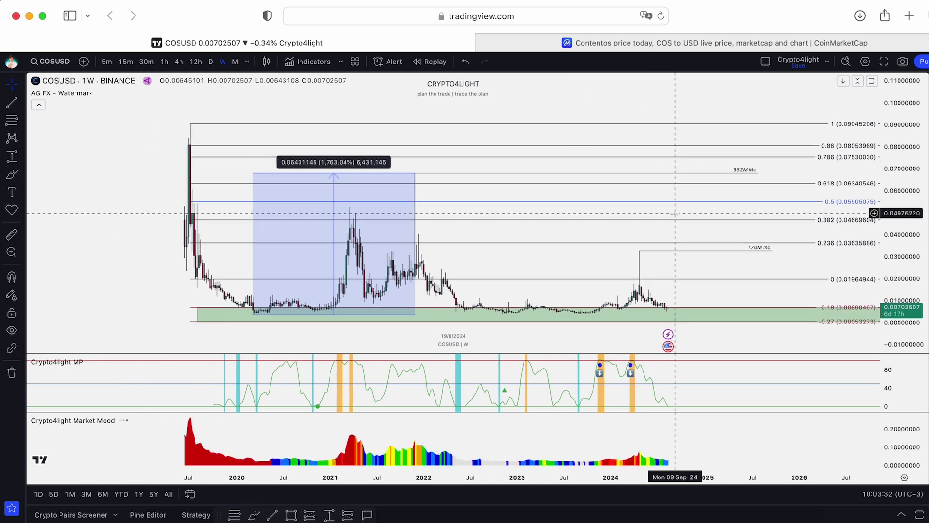
scroll(468, 259, "up", 1)
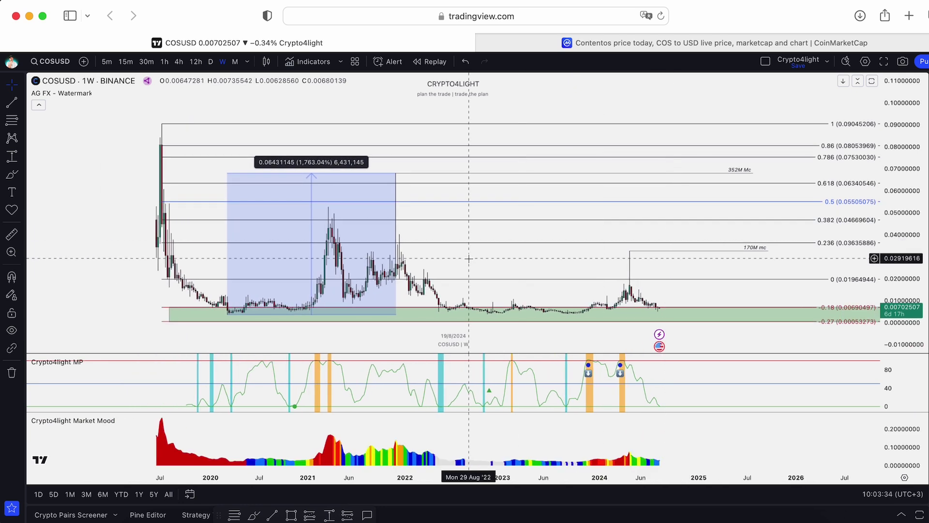
left_click_drag(484, 231, 486, 215)
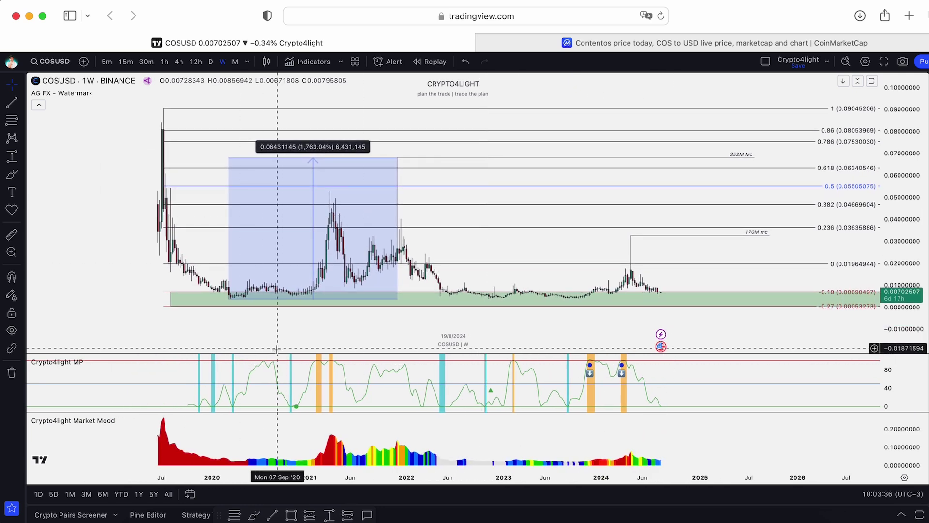
Remove the price-range measurement spanning 2020 to 2021 and examine Crypto4light Money Power and Market Mood against the weekly price history
left_click(398, 159)
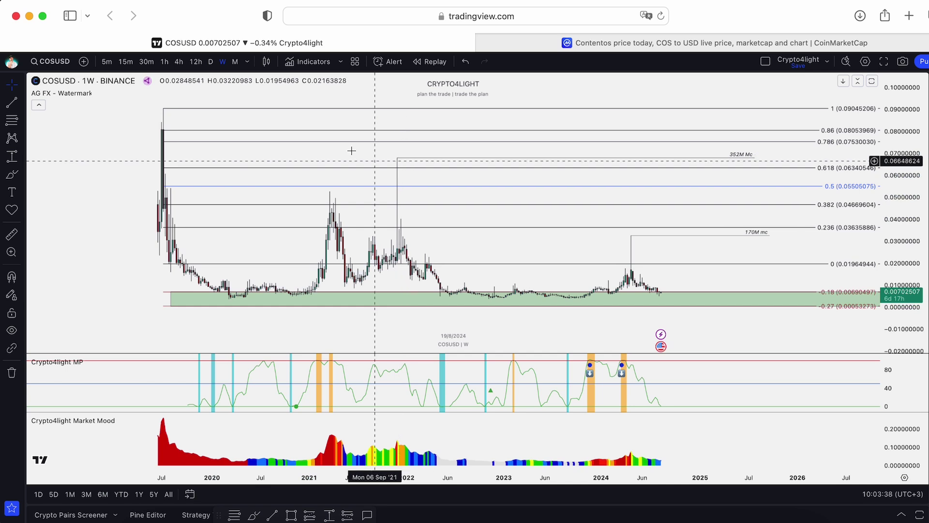
scroll(351, 150, "up", 2)
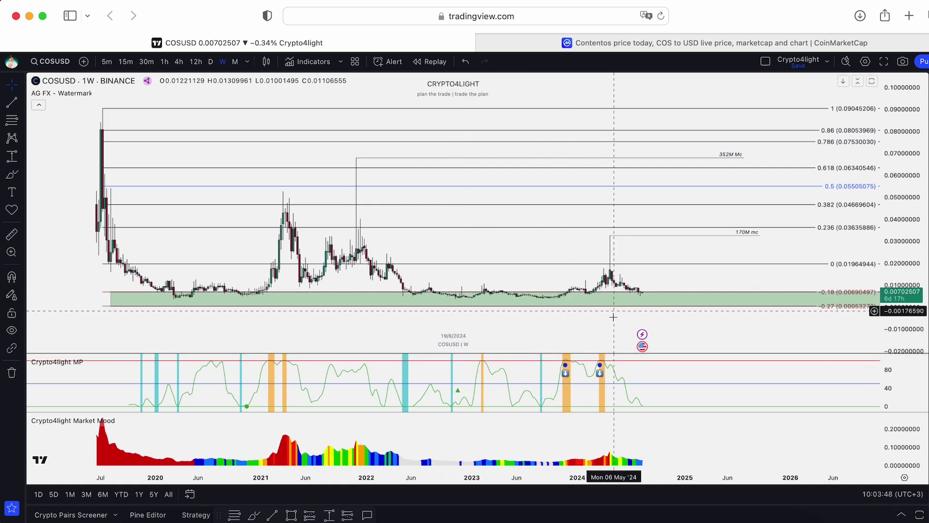
scroll(645, 411, "up", 1)
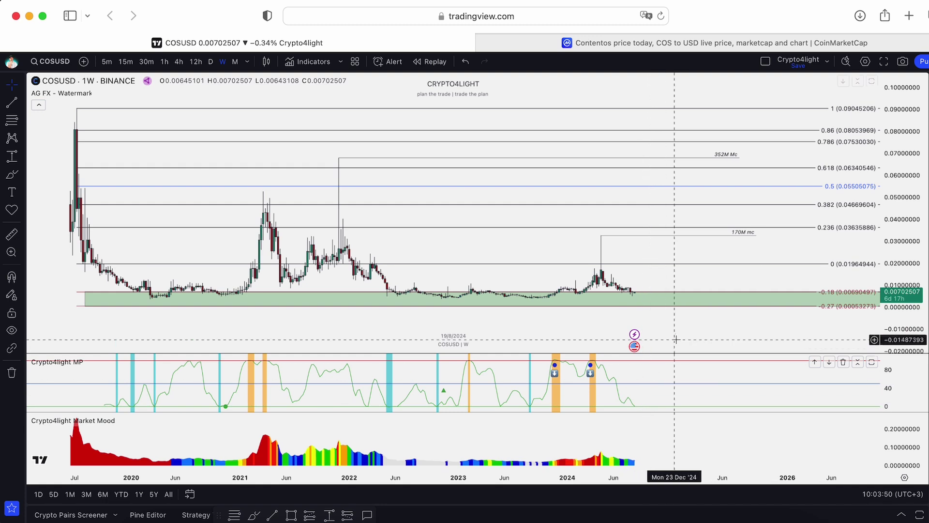
left_click_drag(688, 333, 702, 318)
scroll(702, 317, "up", 5)
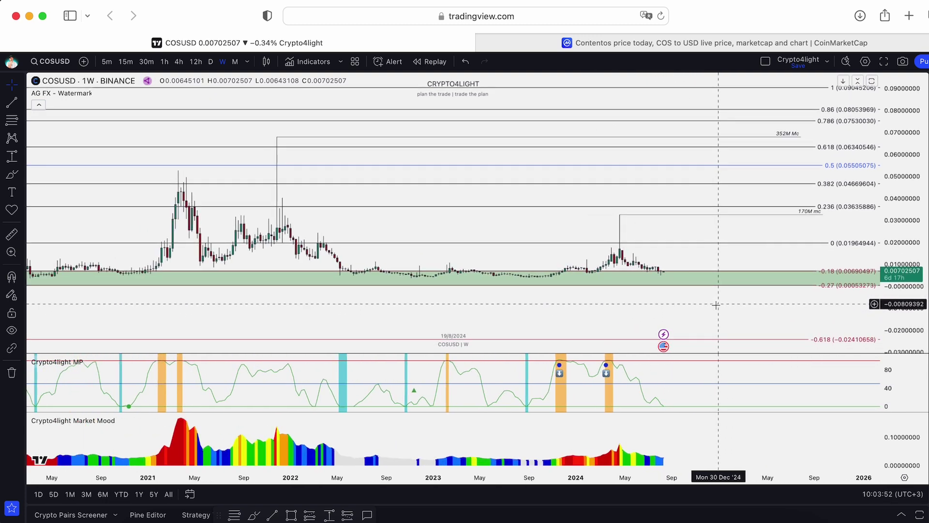
scroll(450, 450, "down", 3)
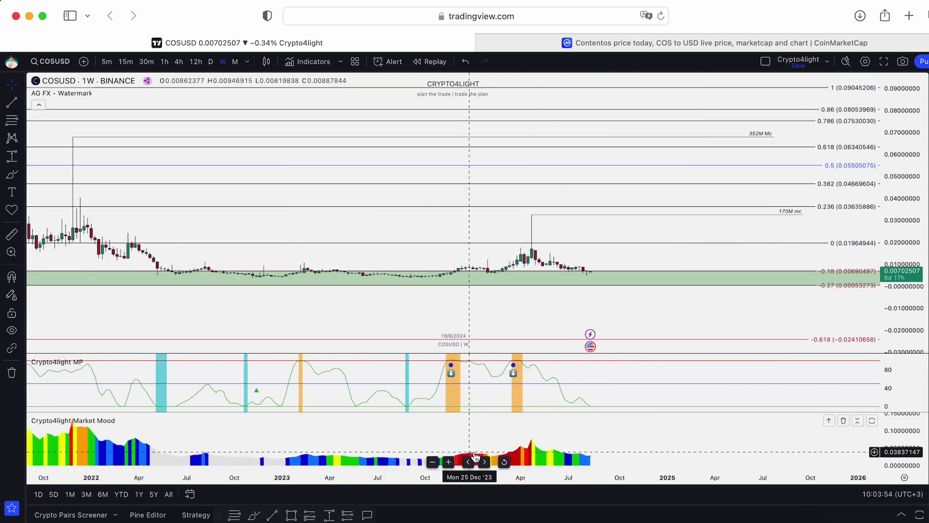
scroll(266, 305, "down", 3)
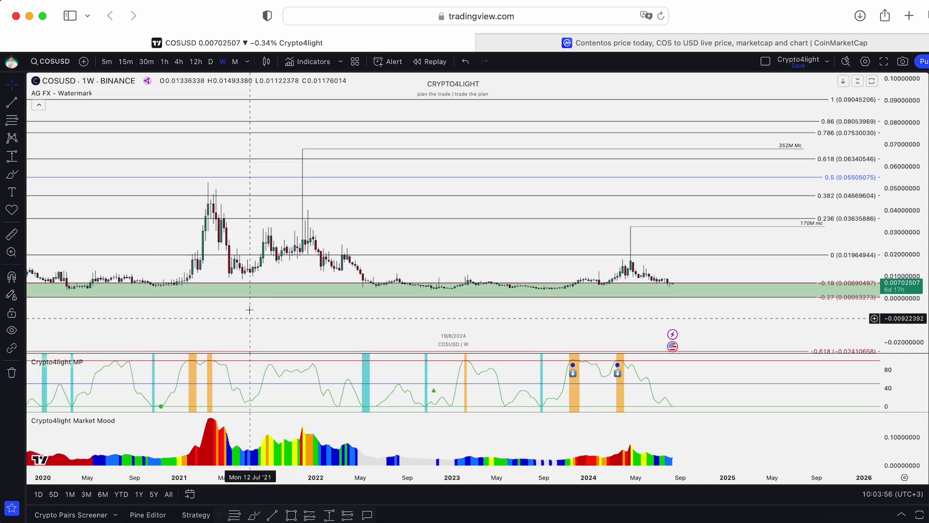
Remove the Crypto4light Money Power and Market Mood indicators from the chart
mouse_move(77, 363)
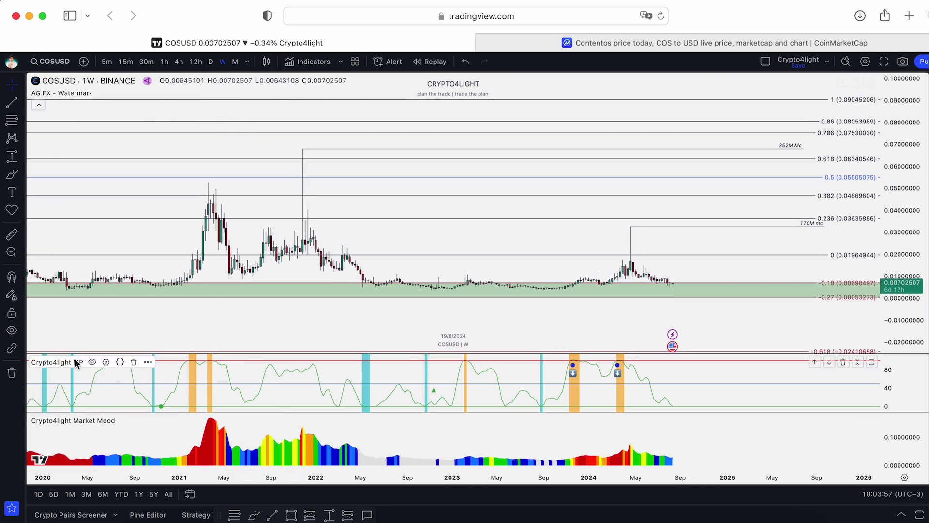
left_click(135, 362)
left_click(165, 412)
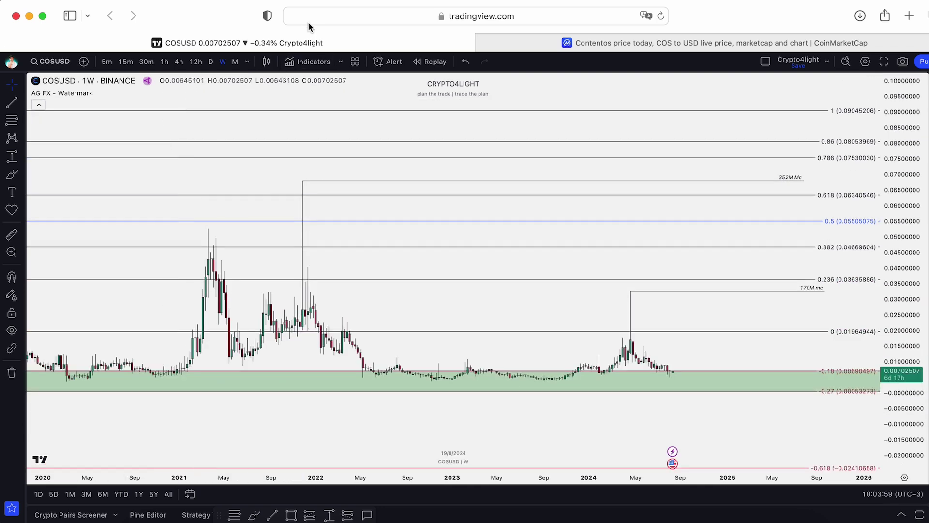
Add the invite-only indicators Crypto4light TradeON and Crypto4light Take Profit to the weekly chart
left_click(310, 61)
left_click(314, 306)
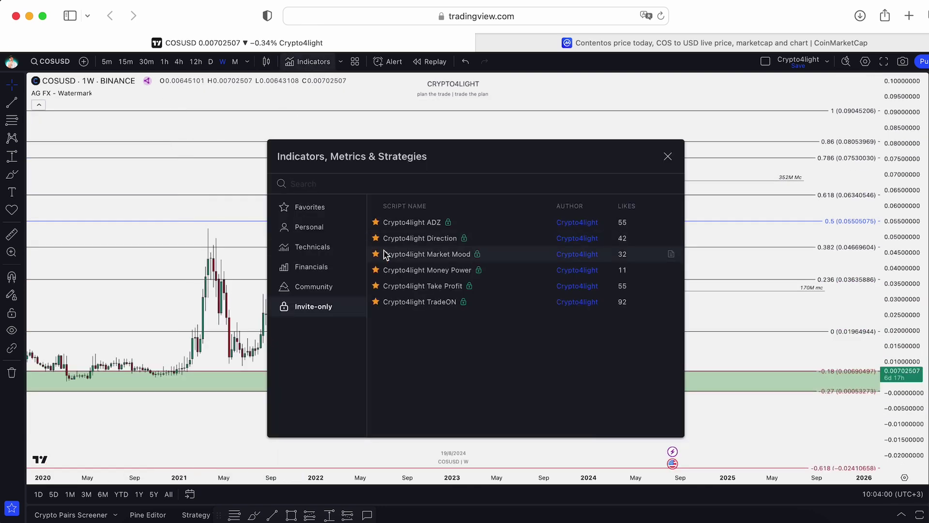
left_click(414, 303)
left_click(423, 285)
left_click(667, 156)
Hide the Crypto4light Take Profit bands and examine the TradeON buy and sell signals across the weekly price history
scroll(619, 194, "down", 2)
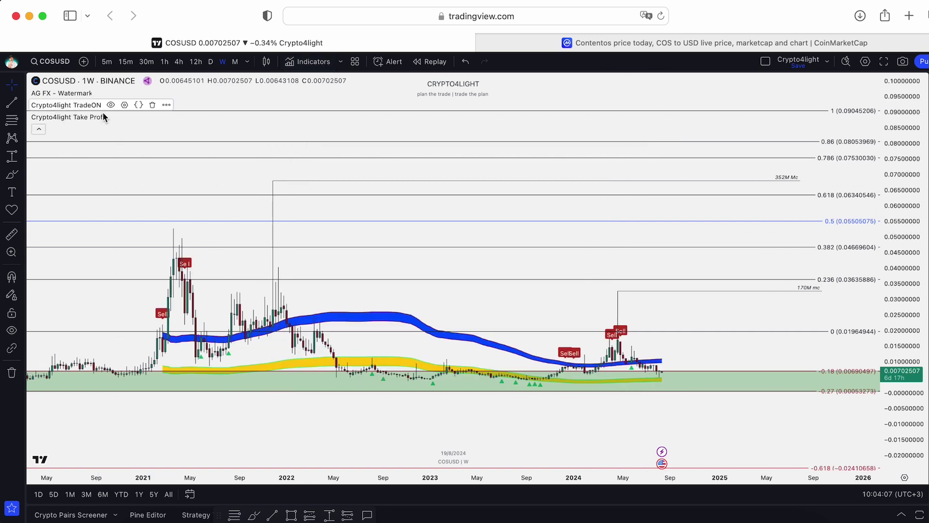
left_click(116, 117)
scroll(243, 297, "down", 2)
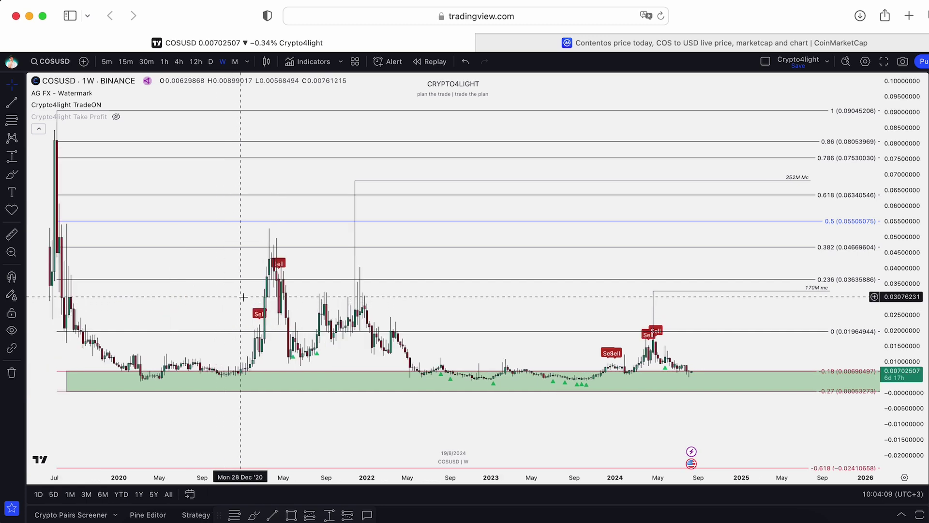
scroll(252, 293, "up", 2)
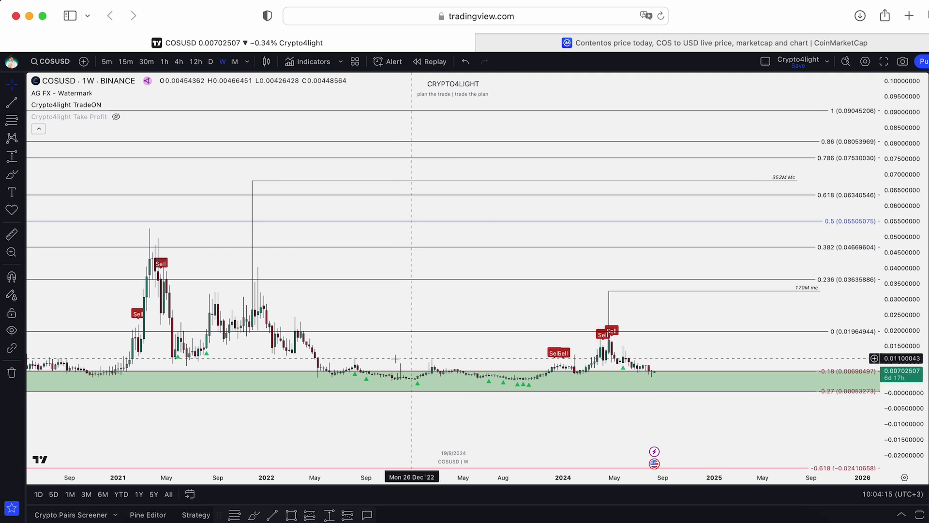
scroll(878, 361, "up", 1)
left_click_drag(895, 362, 894, 235)
left_click_drag(798, 331, 764, 230)
left_click_drag(906, 353, 902, 194)
left_click_drag(750, 217, 756, 170)
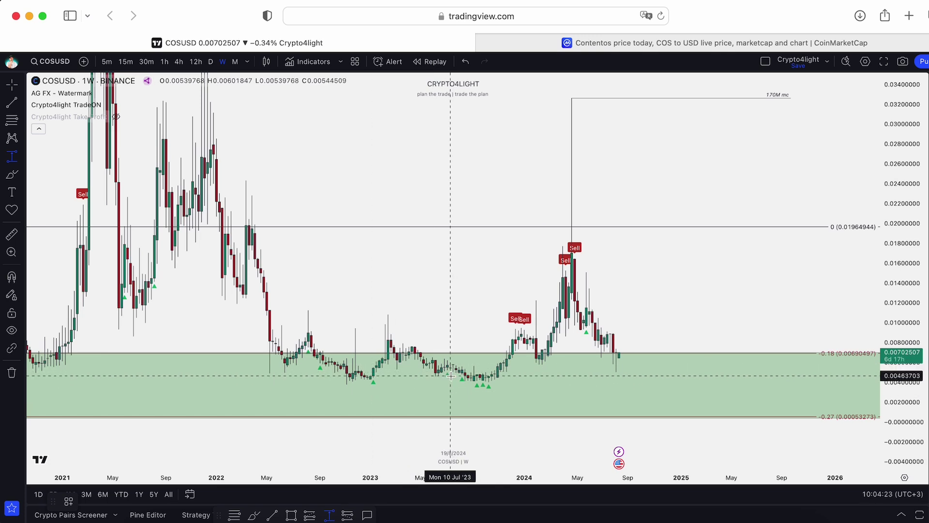
Try a price-range measurement from the mid-2023 lows and inspect the TradeON signals from 2023 to 2024
left_click(450, 375)
key("Escape")
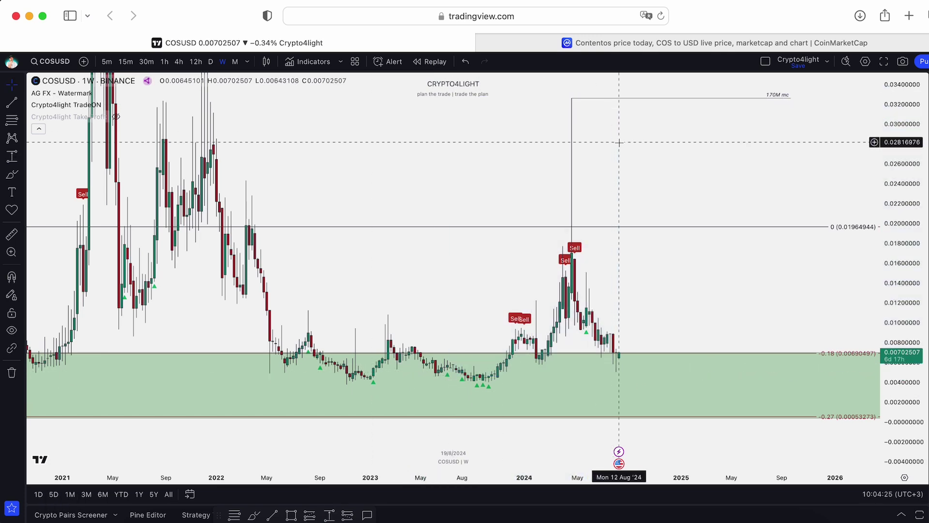
left_click_drag(667, 153, 523, 186)
scroll(522, 310, "up", 1)
left_click_drag(521, 311, 510, 261)
scroll(510, 262, "down", 3)
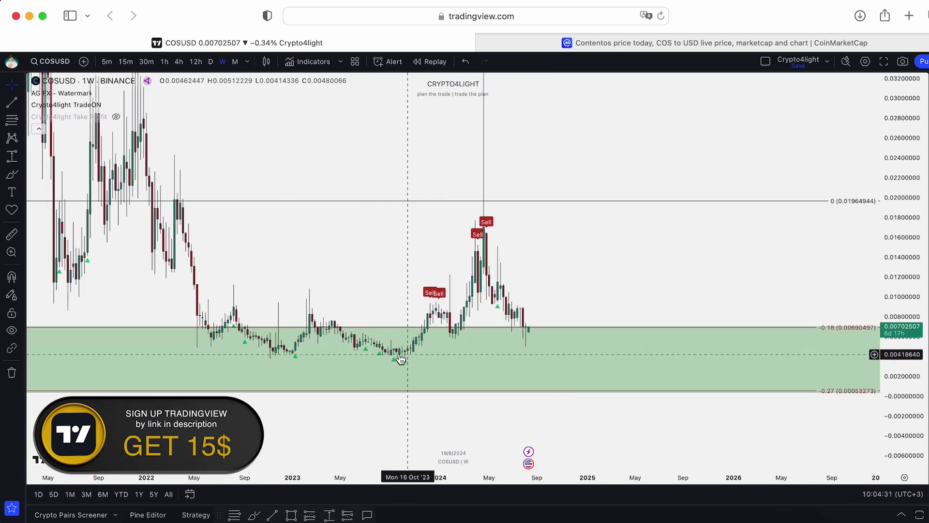
left_click_drag(652, 282, 652, 306)
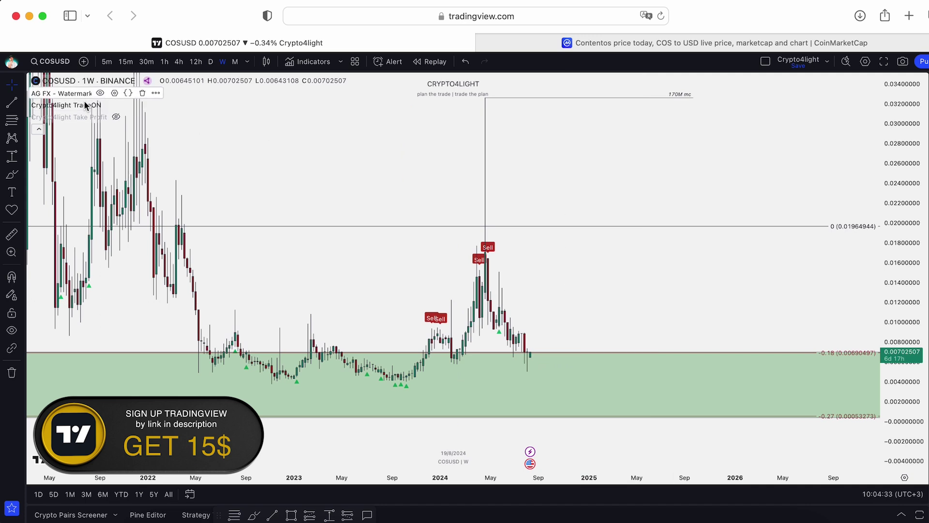
Hide TradeON, show the Crypto4light Take Profit bands again and examine recent price action against them
left_click(115, 117)
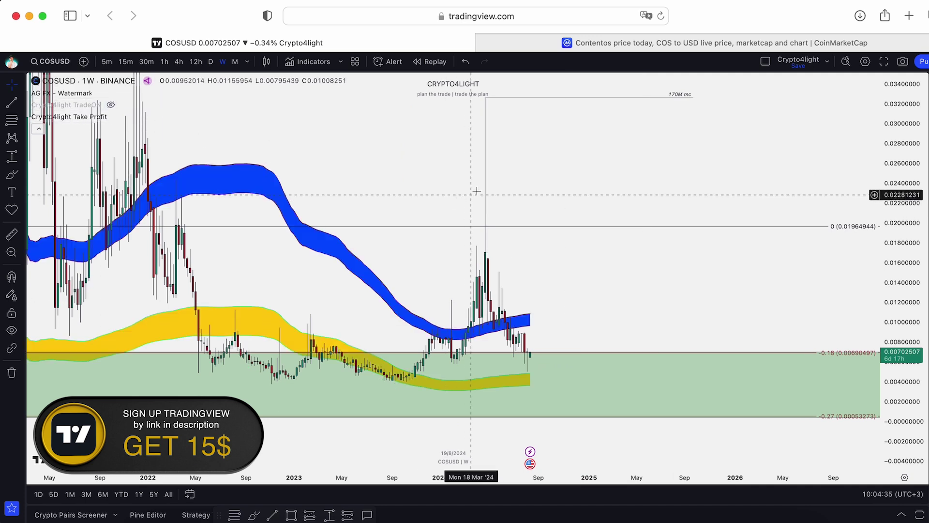
scroll(659, 311, "up", 5)
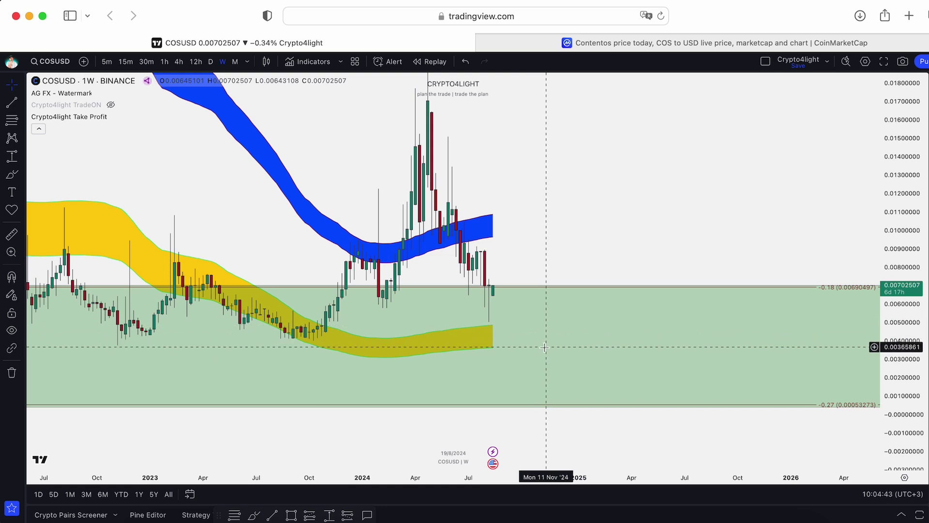
scroll(544, 347, "down", 4)
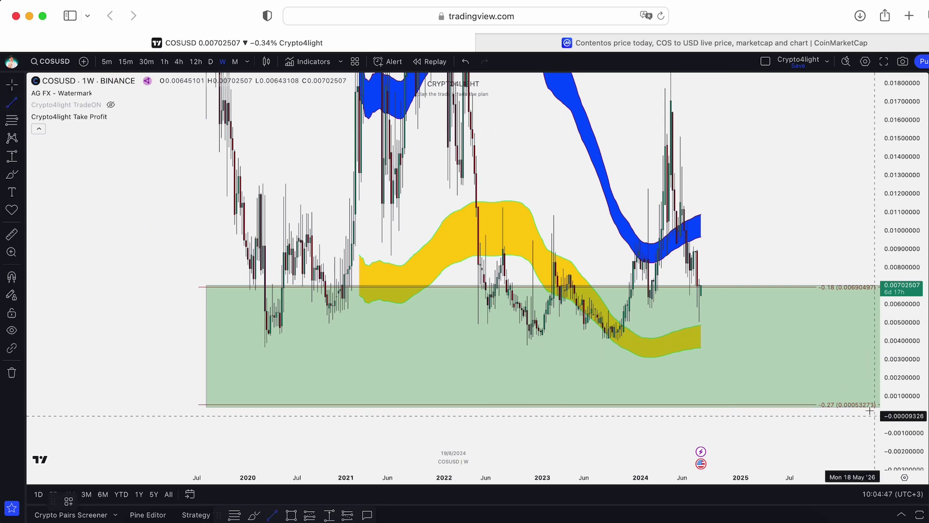
Draw a horizontal line at 0.00362280 along the lower edge of the yellow Take Profit band and compare it with the 2020 low
left_click(22, 104)
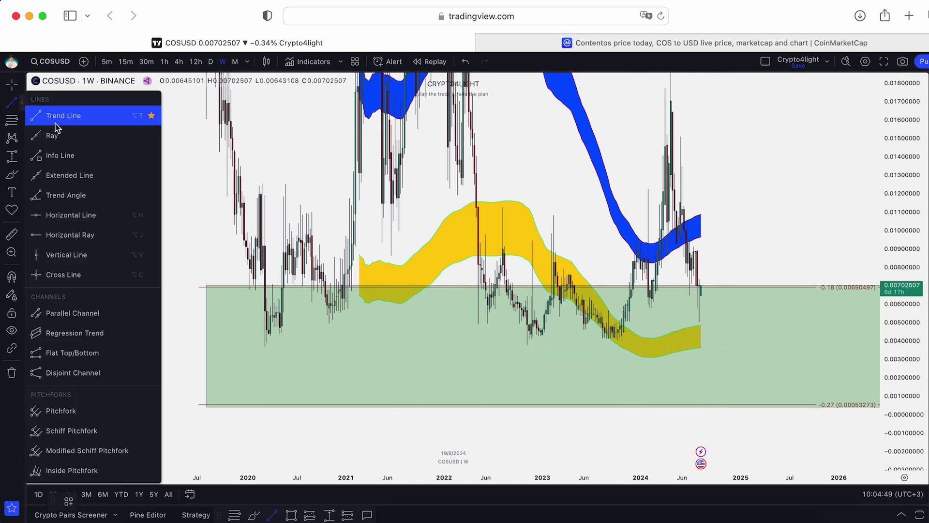
left_click(91, 216)
left_click_drag(901, 402, 895, 184)
left_click(14, 84)
left_click_drag(754, 465, 711, 332)
left_click(11, 103)
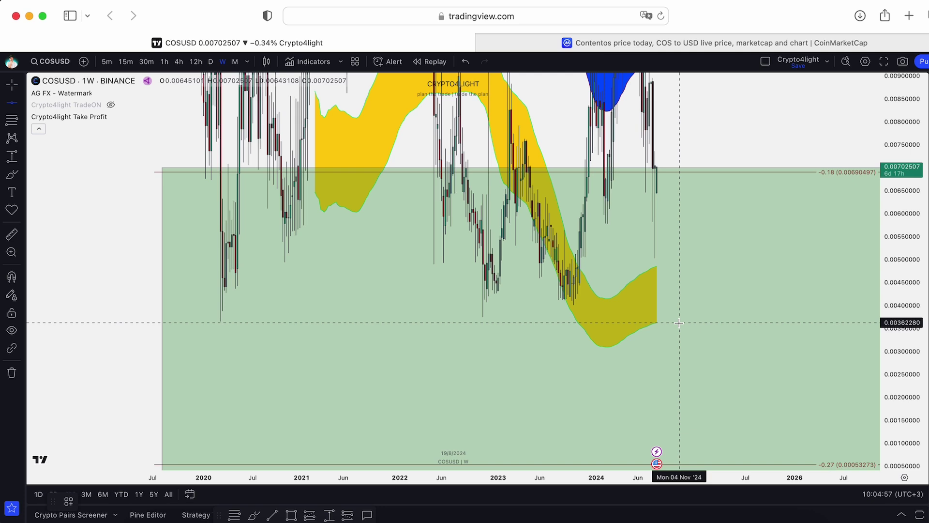
left_click(679, 323)
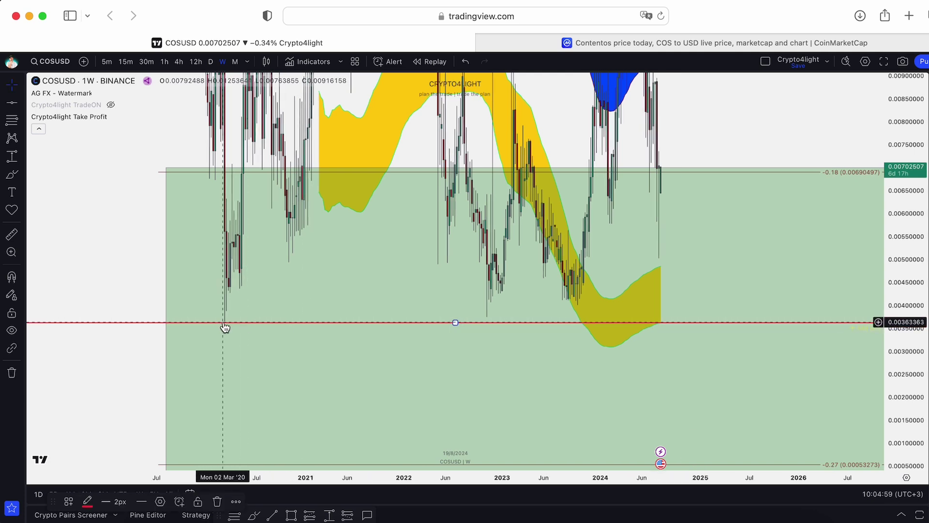
left_click_drag(919, 355, 912, 141)
left_click_drag(778, 280, 748, 235)
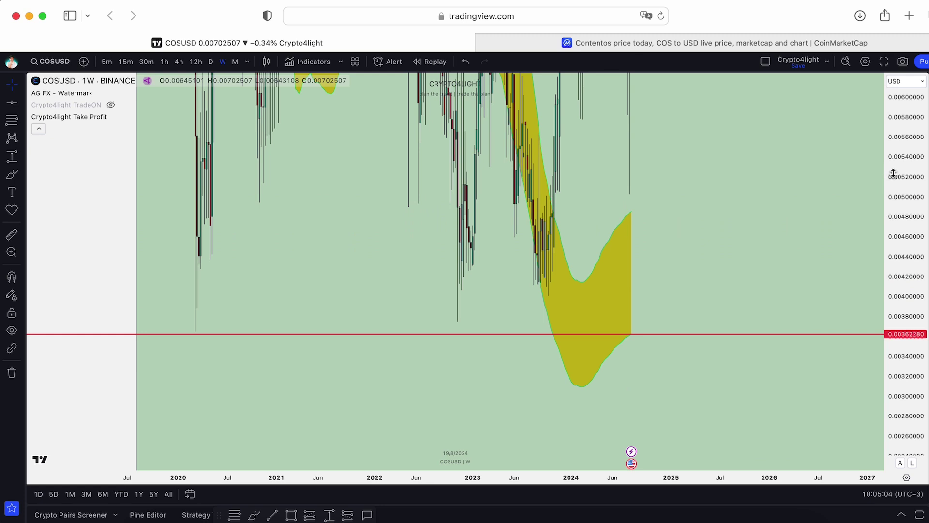
Align the green zone's upper edge with the -0.18 Fibonacci level at 0.00690115 and its lower edge with the -0.27 level at about 0.00053
left_click_drag(905, 201, 905, 374)
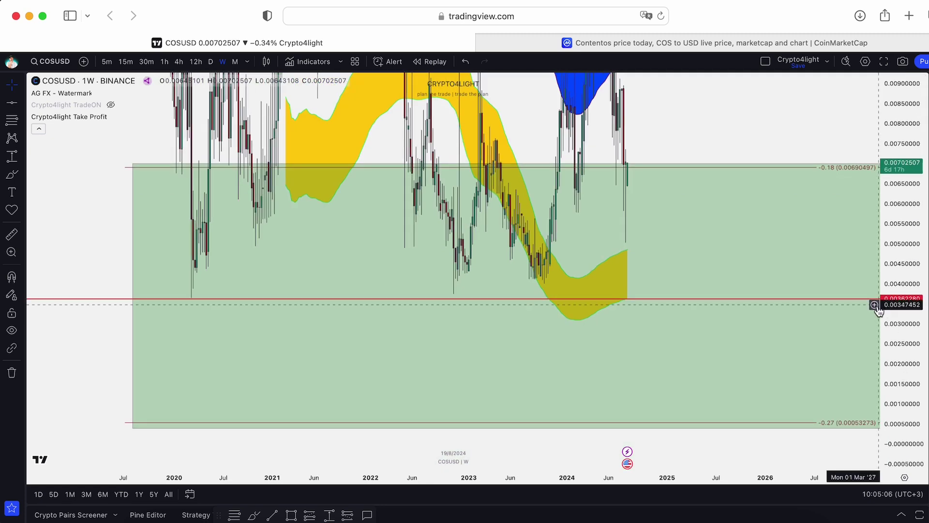
scroll(865, 312, "down", 1)
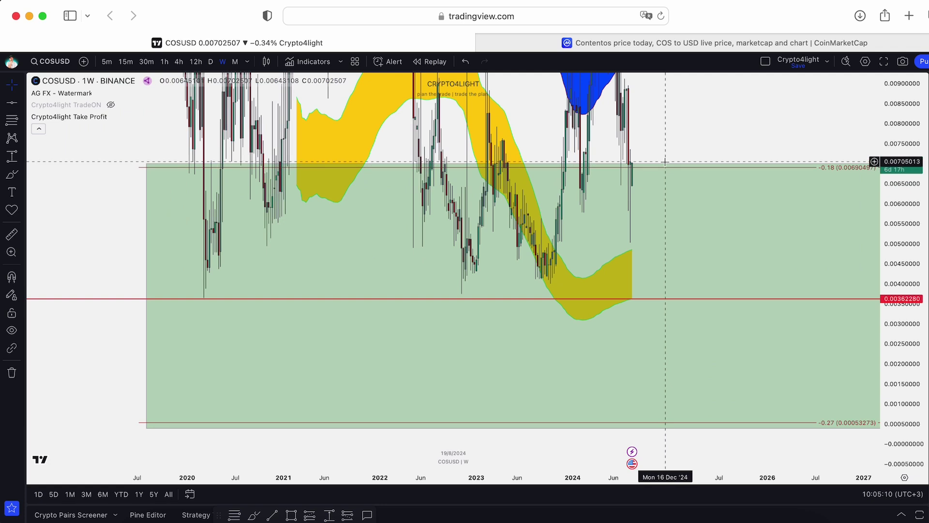
left_click(518, 166)
left_click_drag(523, 163, 522, 167)
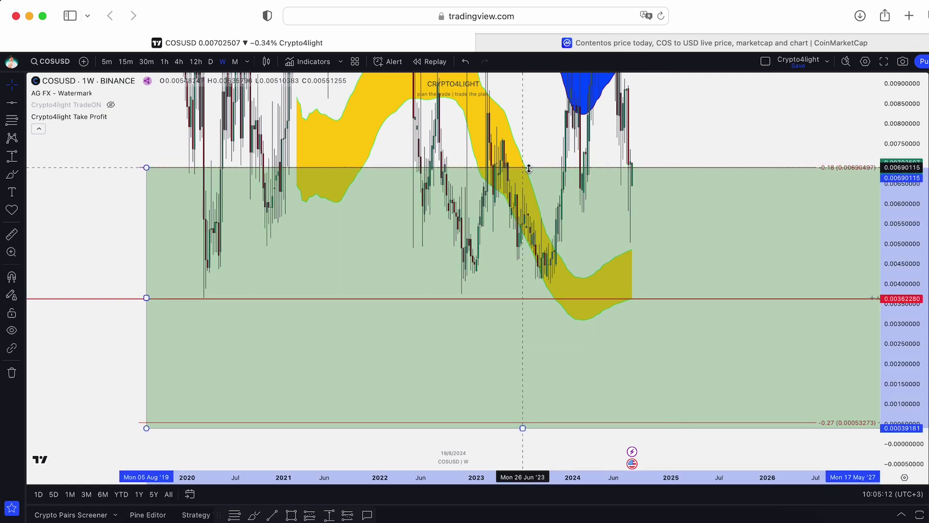
left_click_drag(524, 427, 531, 424)
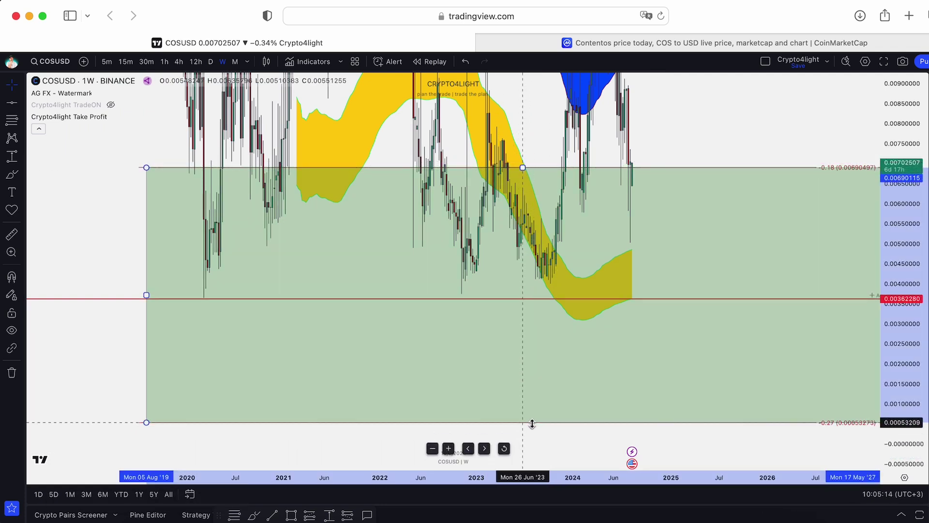
left_click_drag(717, 112, 711, 112)
Review the full weekly history with the Take Profit bands, green zone, horizontal line and Fibonacci levels up to 1
scroll(676, 125, "down", 2)
scroll(675, 125, "down", 2)
left_click_drag(902, 171, 901, 370)
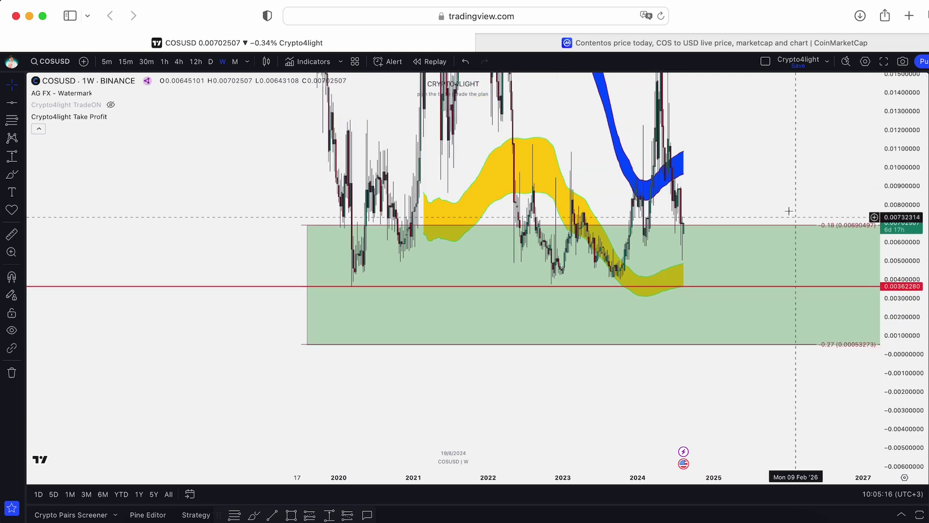
left_click_drag(773, 189, 628, 254)
left_click_drag(902, 159, 901, 366)
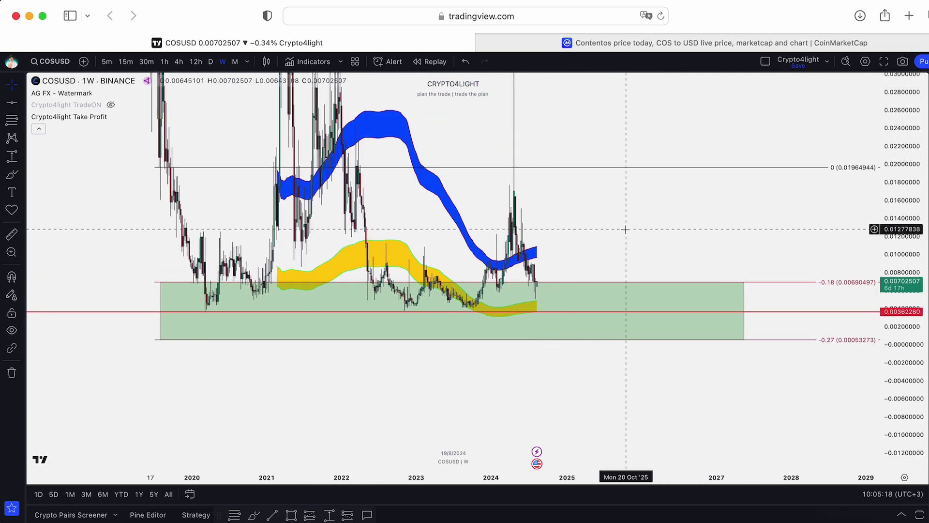
left_click_drag(626, 229, 654, 278)
left_click_drag(902, 205, 901, 320)
left_click_drag(741, 213, 739, 269)
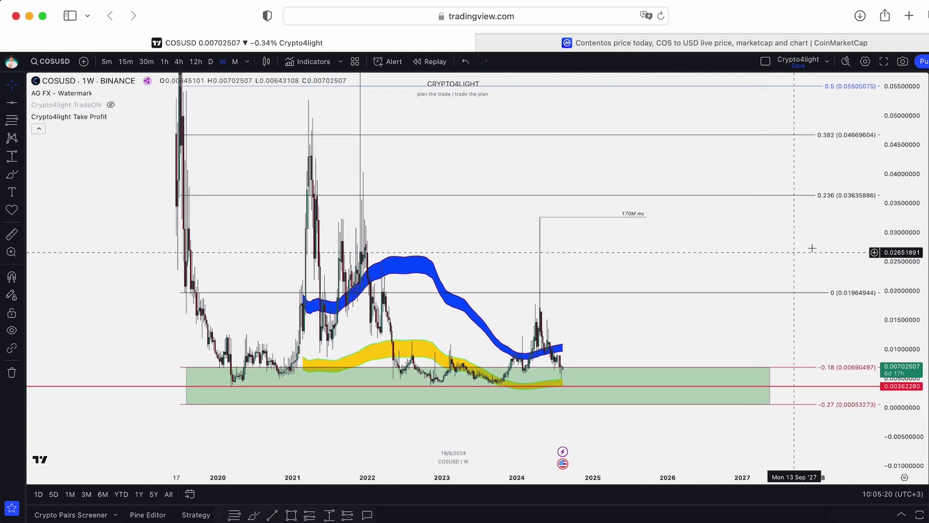
left_click_drag(903, 226, 905, 369)
left_click_drag(698, 222, 680, 299)
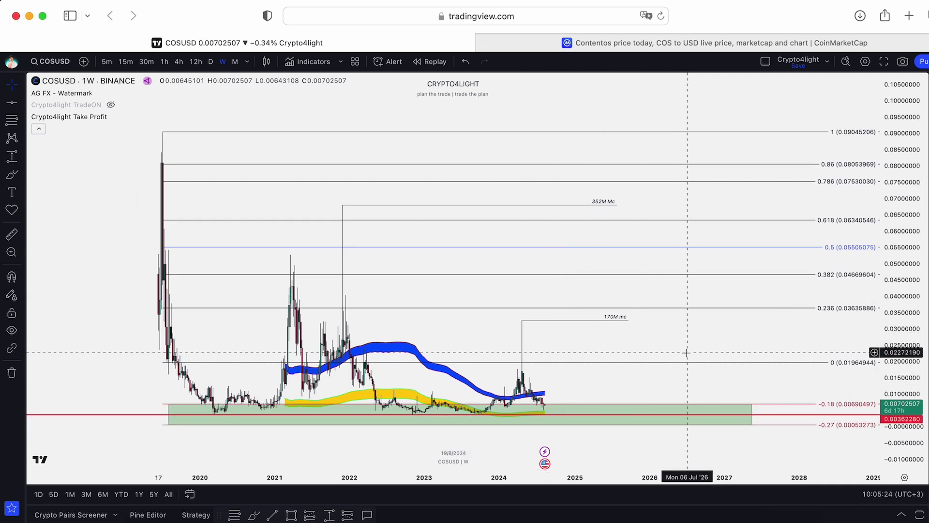
mouse_move(680, 203)
left_mouse_down()
mouse_move(691, 199)
mouse_move(686, 187)
left_mouse_up()
mouse_move(94, 119)
mouse_move(100, 103)
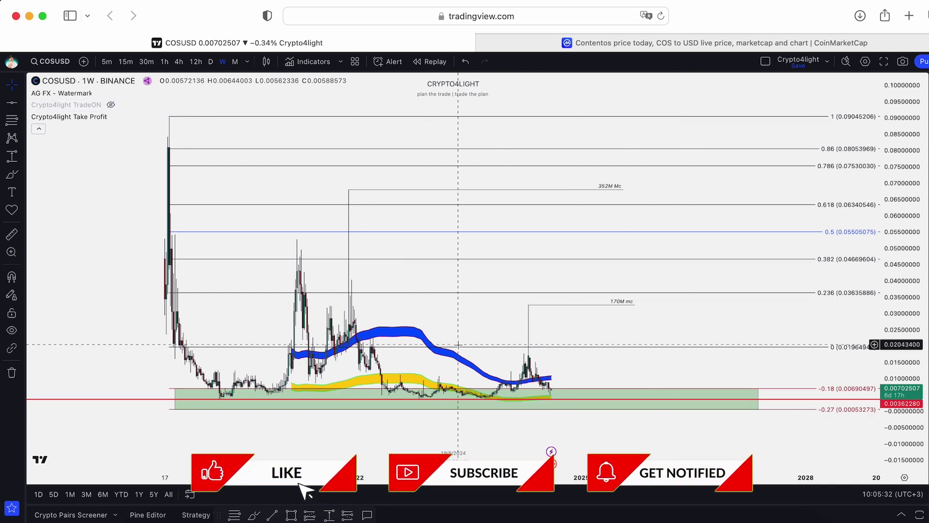
scroll(503, 337, "up", 1)
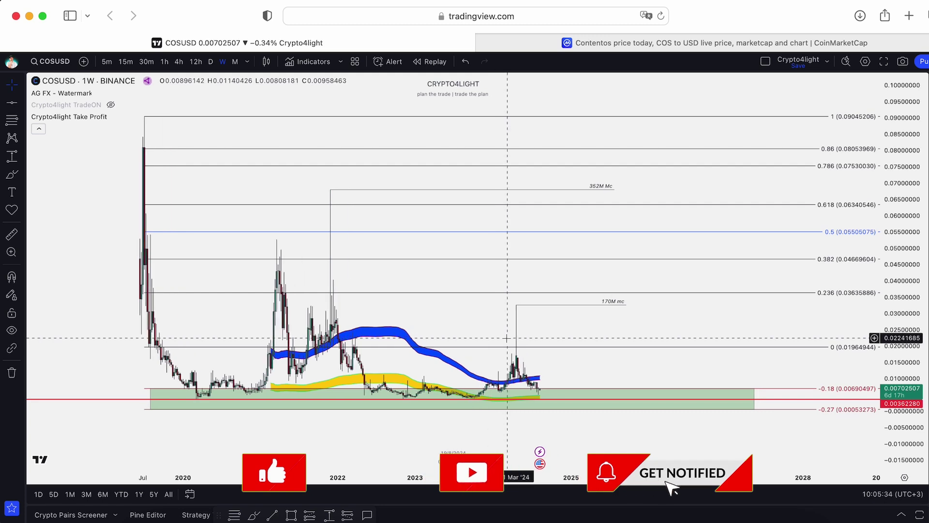
scroll(536, 308, "down", 2)
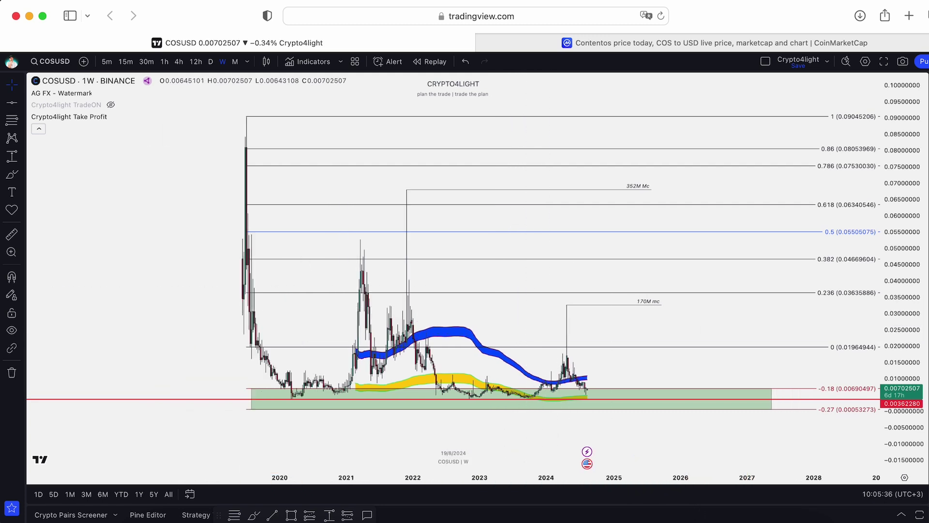